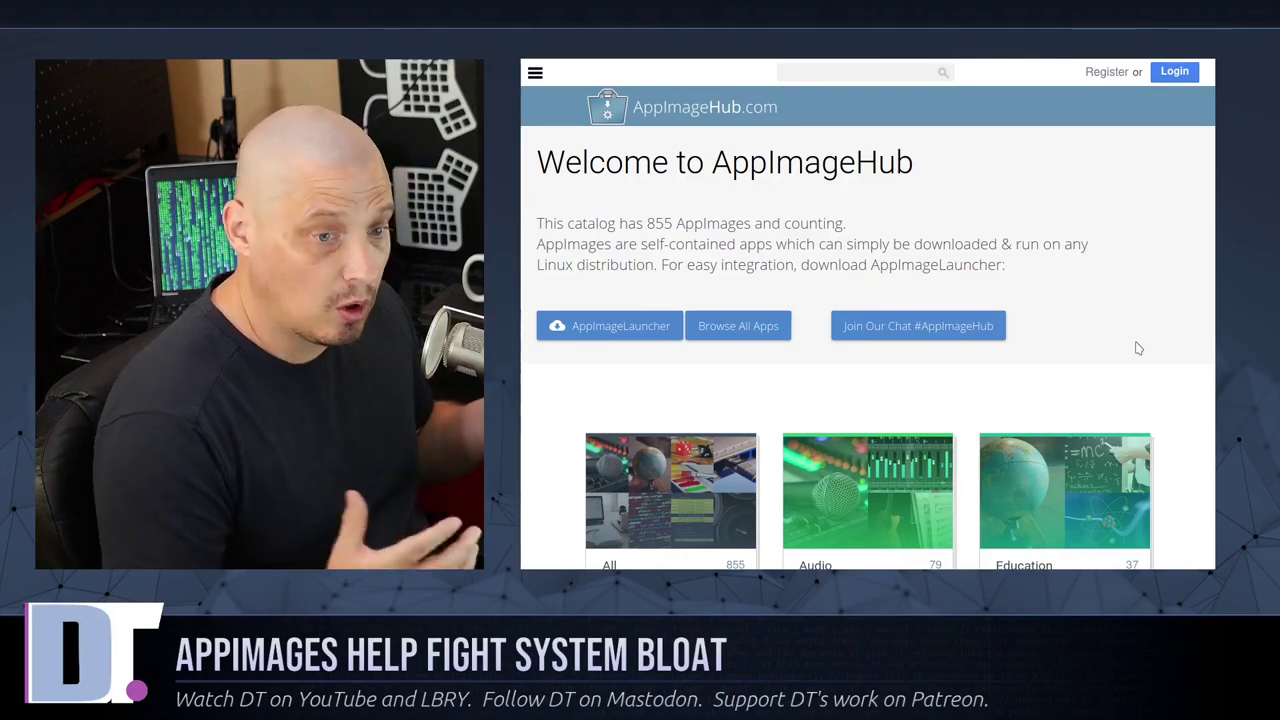
Open the Internet category of the AppImage catalog and narrow it to the Browser apps.
scroll(1130, 348, "down", 3)
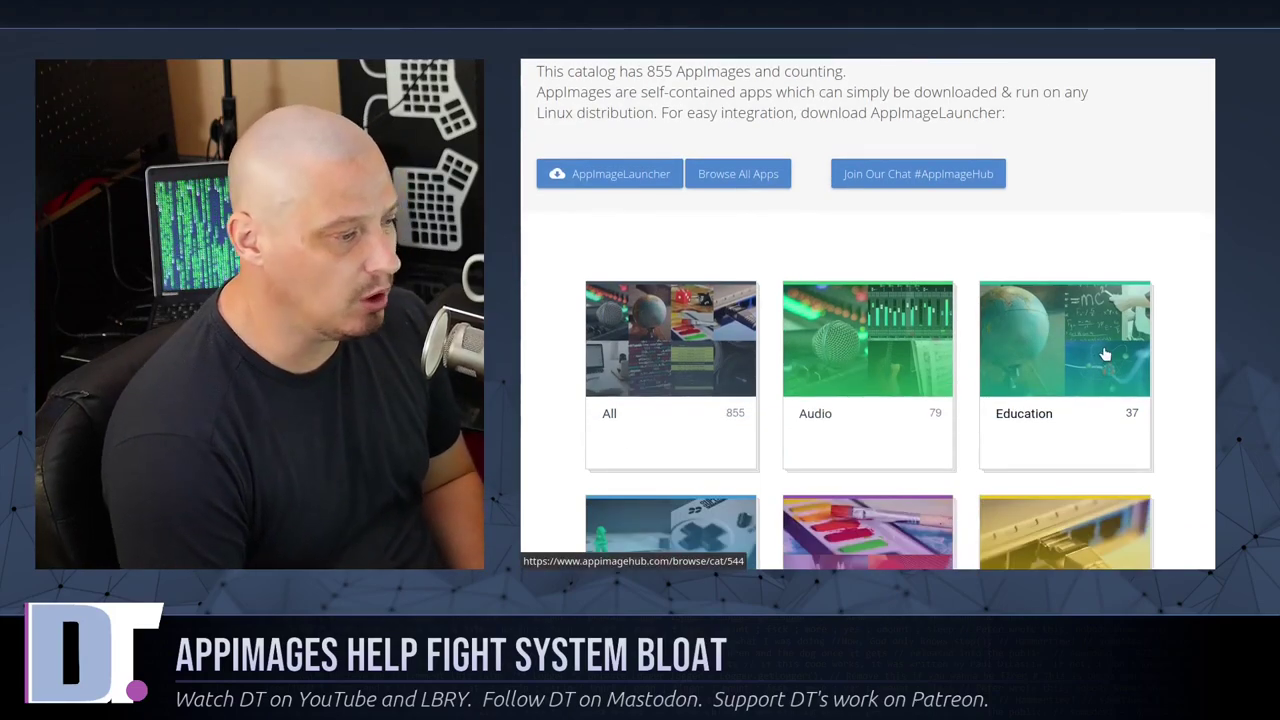
scroll(1105, 354, "down", 2)
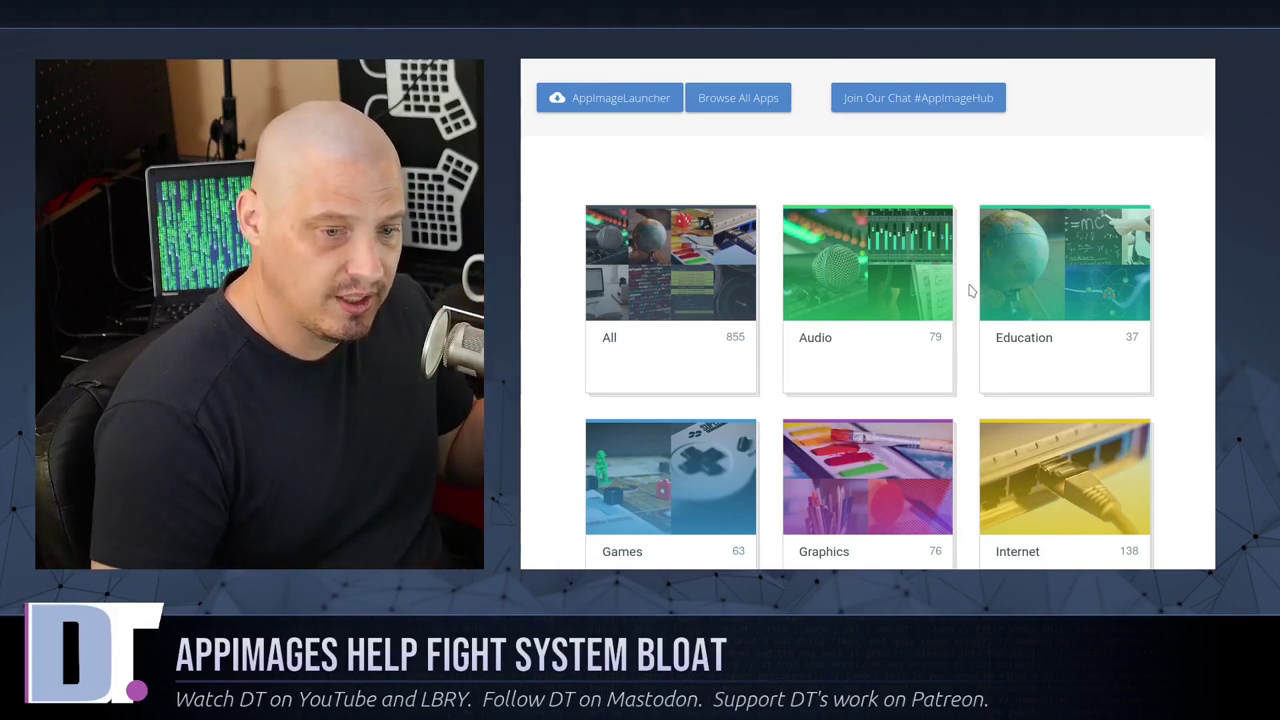
scroll(1033, 273, "down", 2)
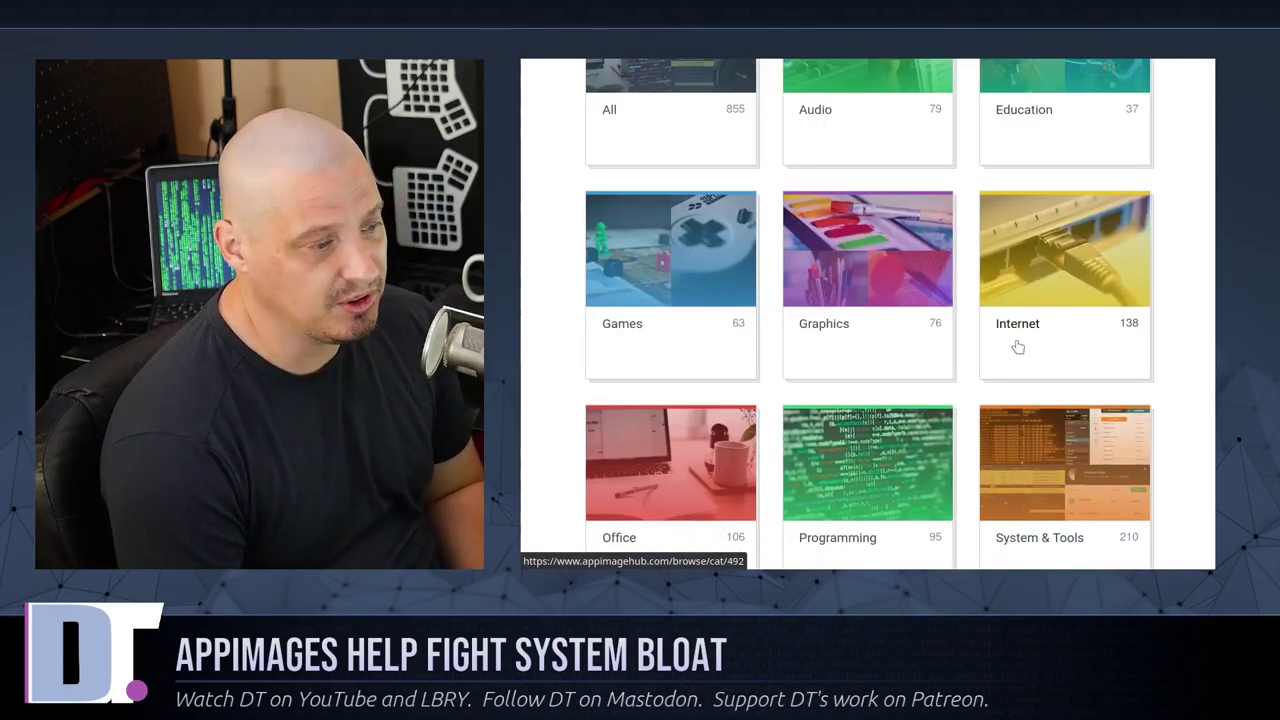
left_click(999, 335)
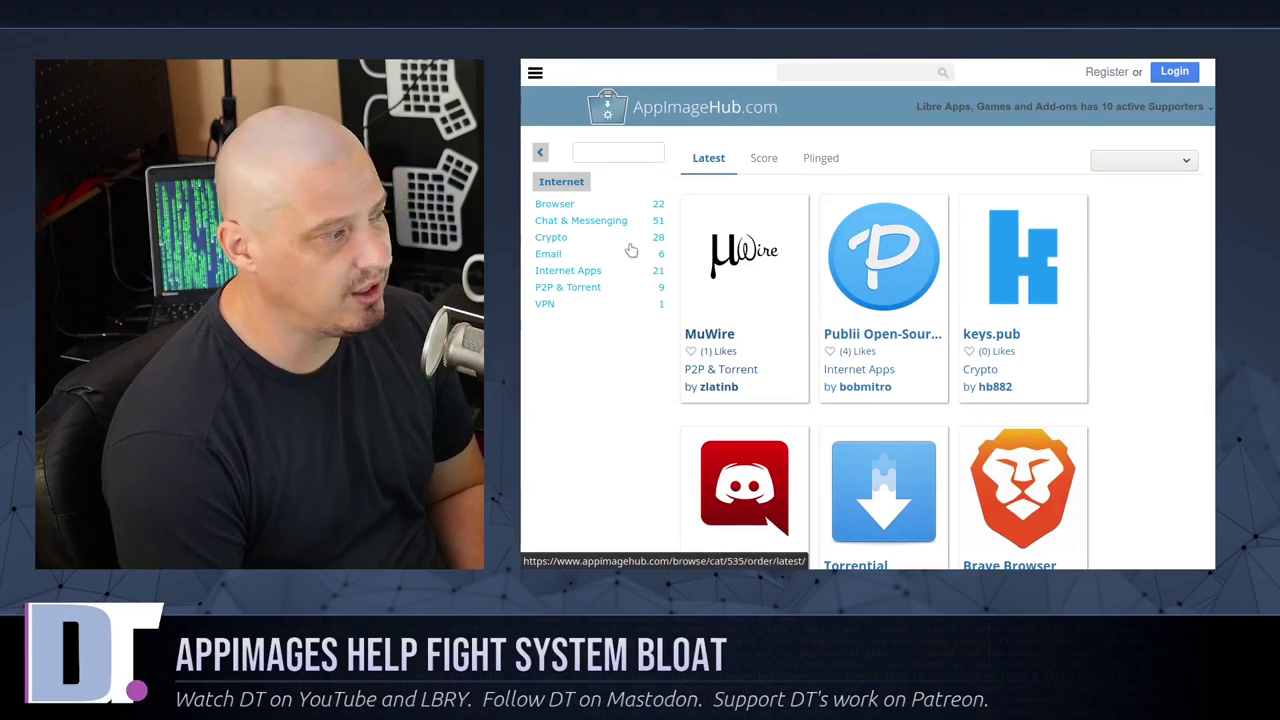
left_click(557, 204)
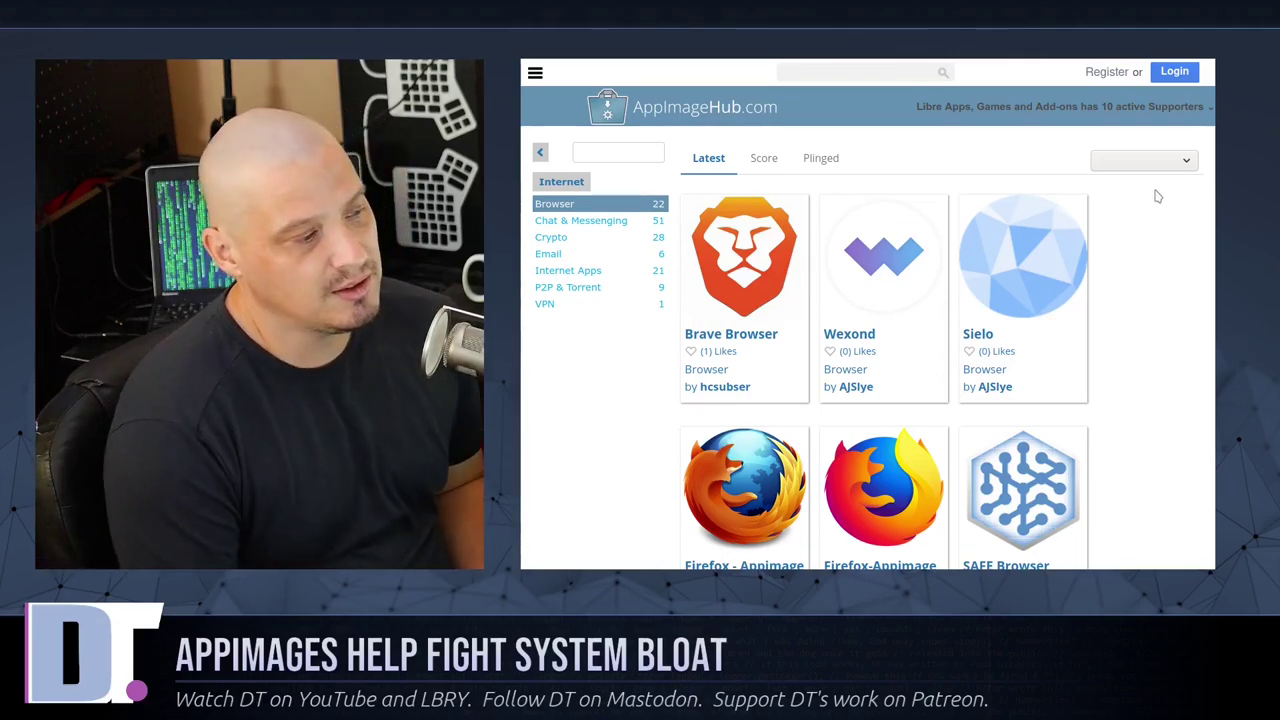
Look through the full list of Browser AppImages and return to its beginning.
scroll(1121, 375, "down", 3)
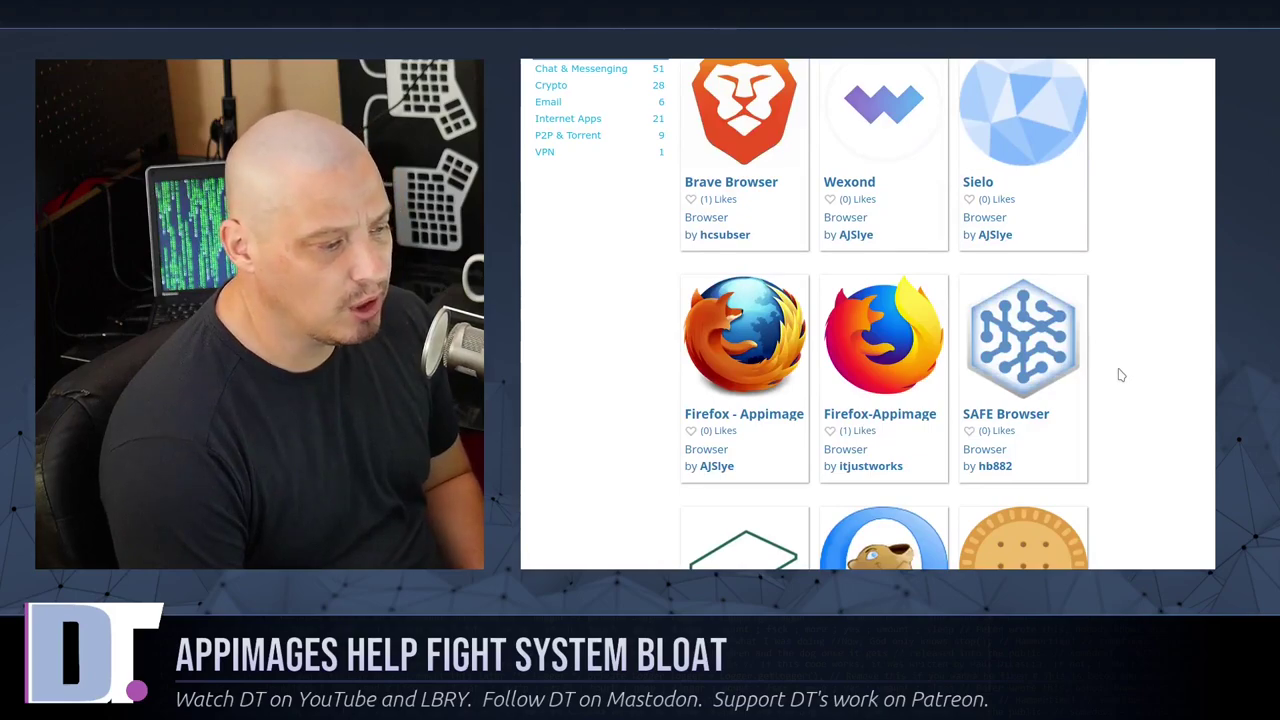
scroll(1121, 375, "up", 3)
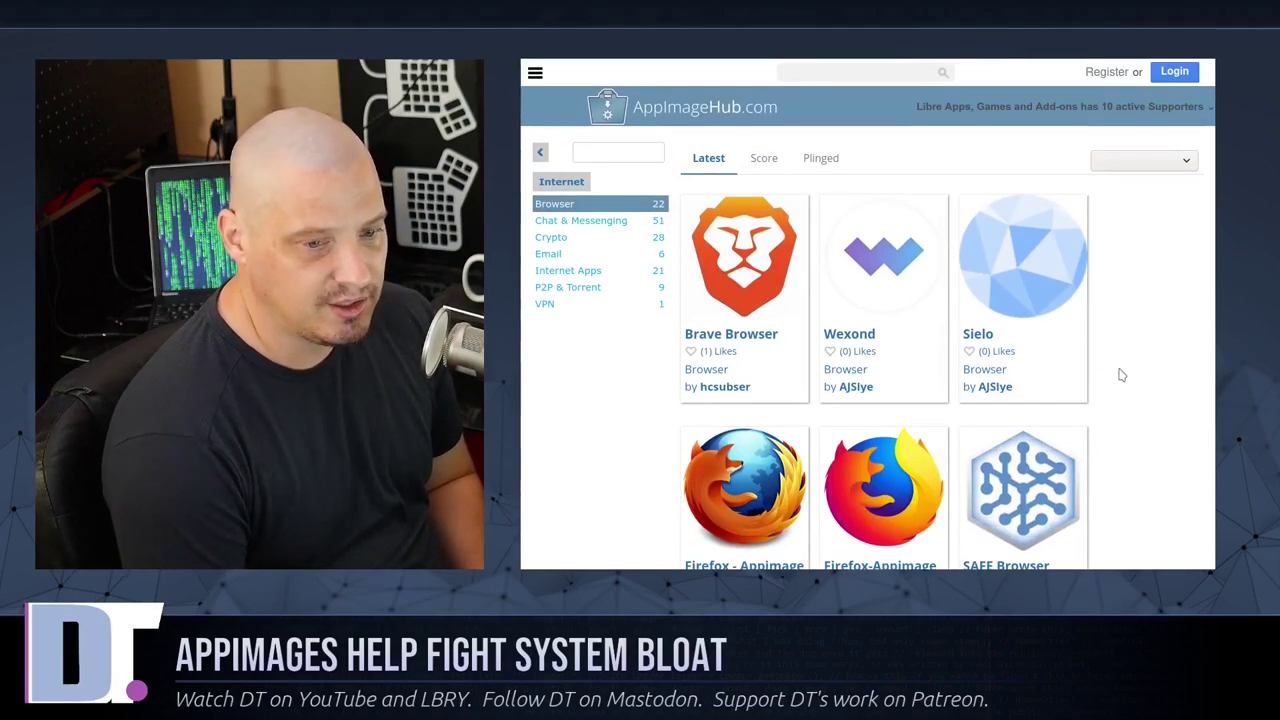
scroll(1121, 375, "down", 2)
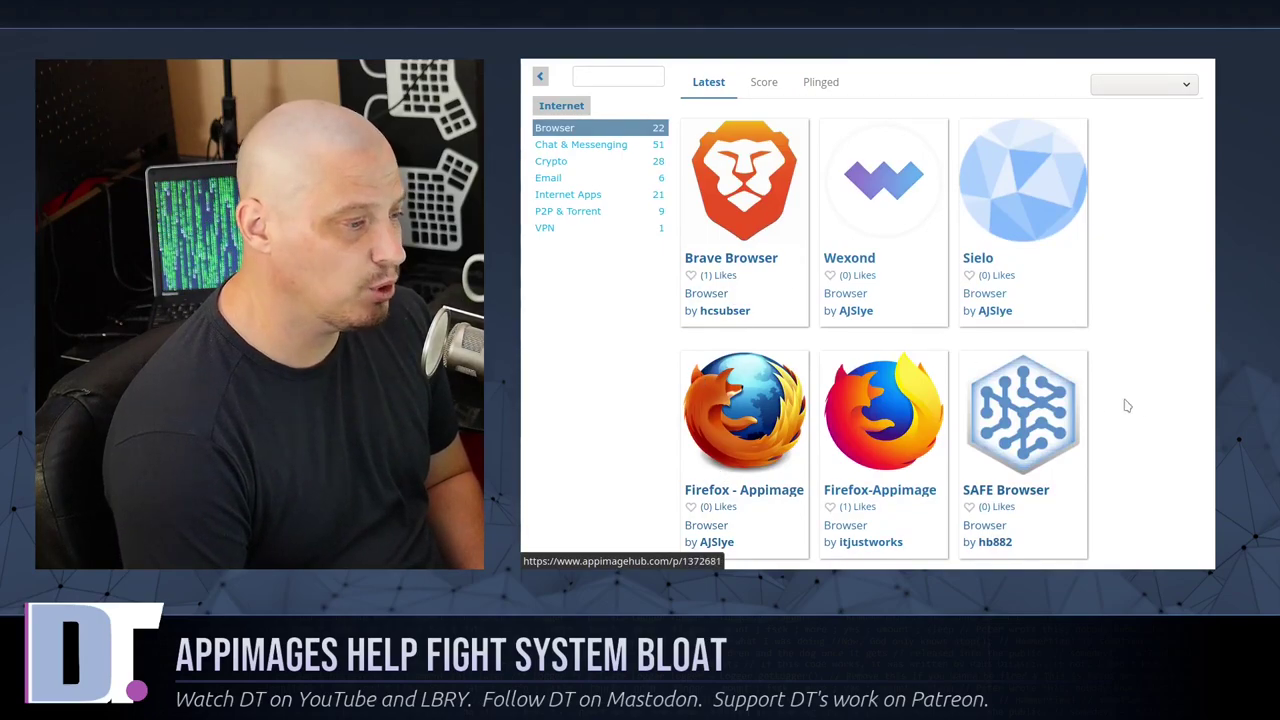
scroll(1128, 406, "down", 3)
scroll(1150, 420, "up", 3)
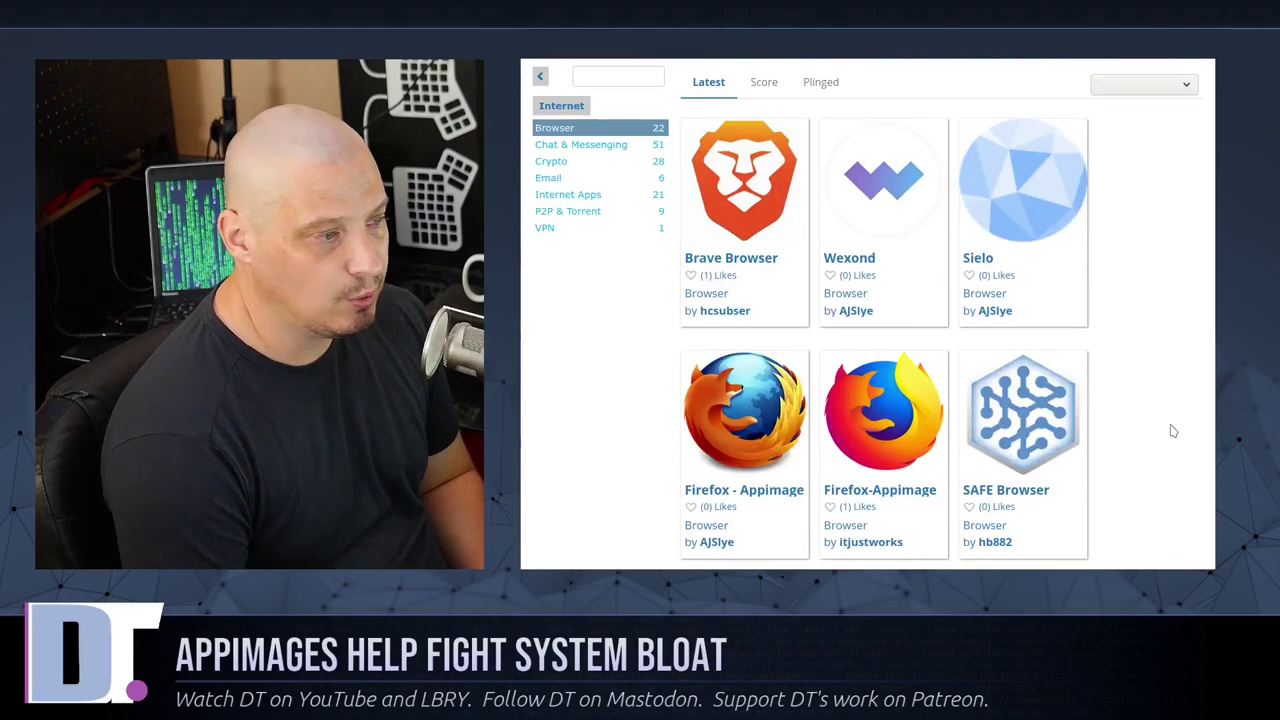
scroll(1170, 430, "down", 5)
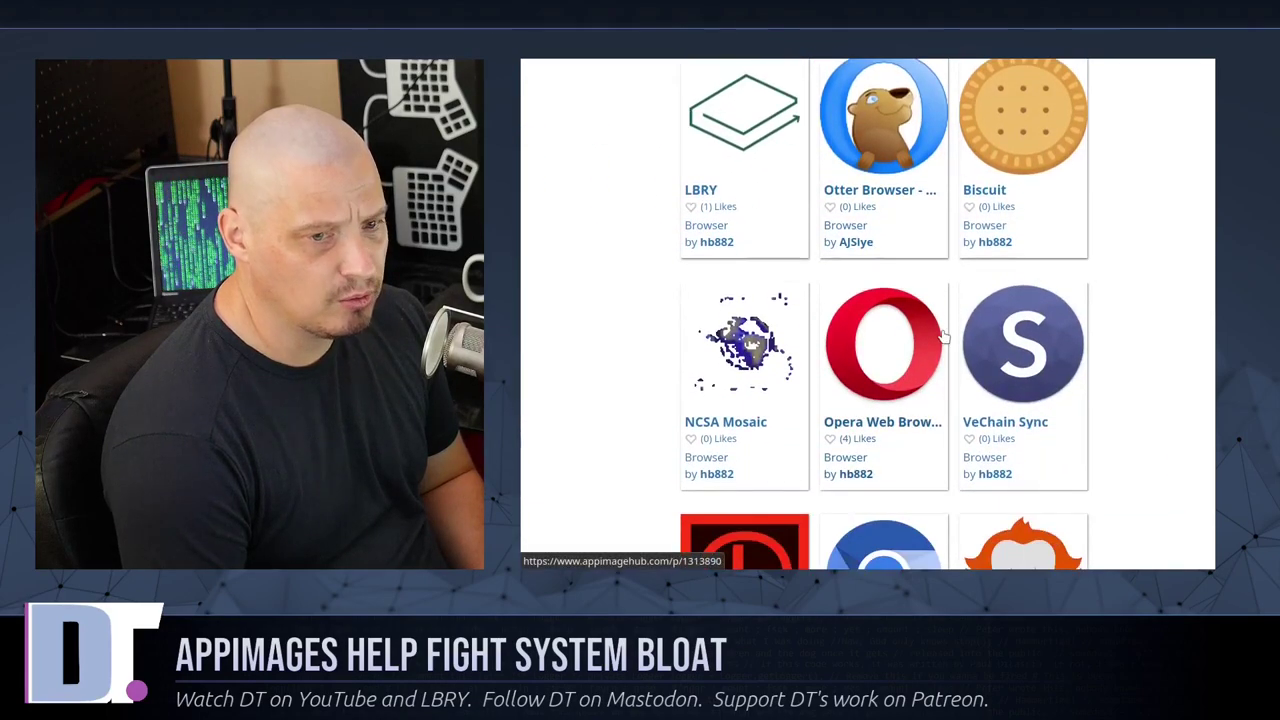
scroll(1123, 267, "up", 2)
scroll(1124, 268, "down", 6)
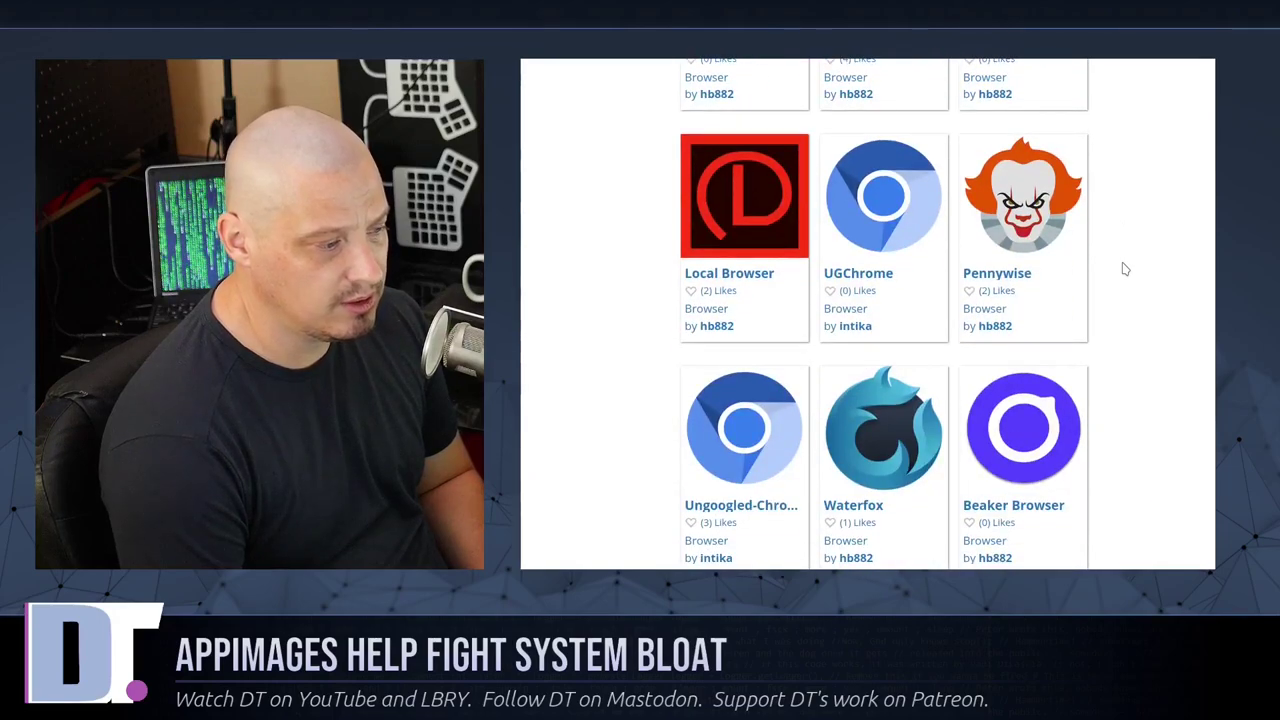
scroll(1124, 269, "down", 2)
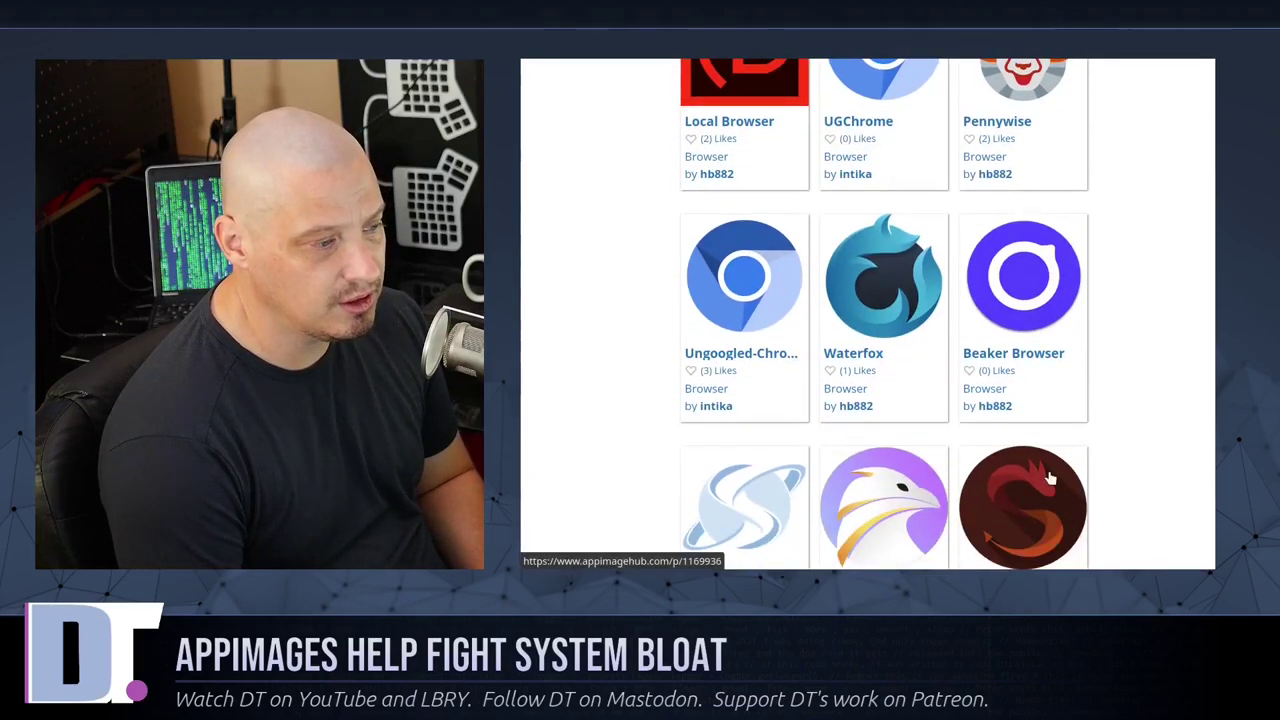
scroll(1161, 440, "down", 2)
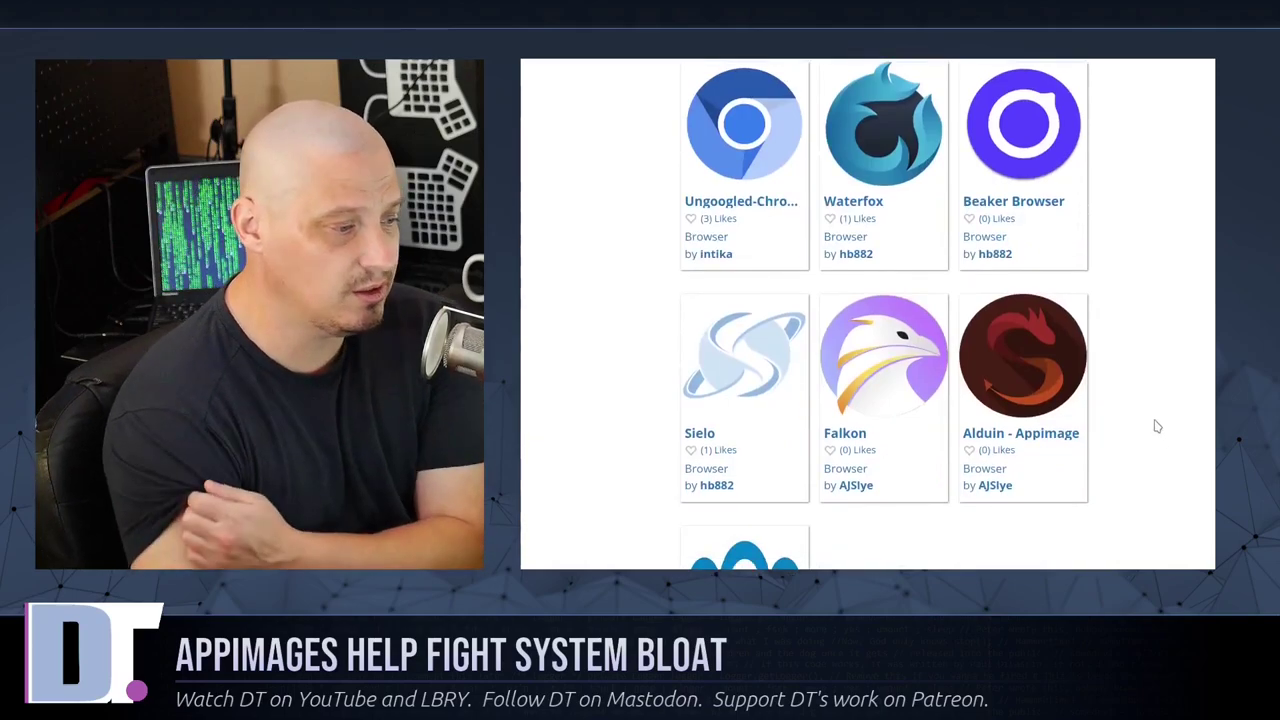
scroll(1131, 486, "down", 2)
scroll(1133, 488, "up", 6)
scroll(1133, 488, "up", 5)
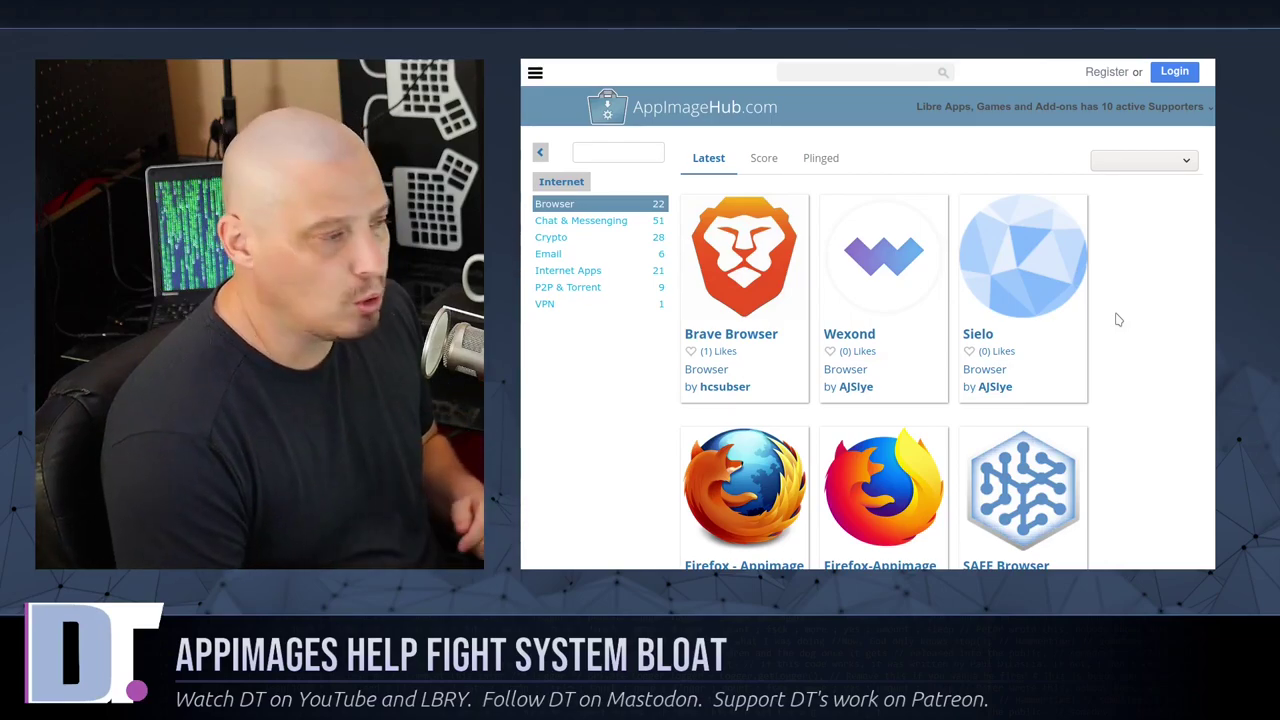
Show the Chat & Messenging AppImages and look through the available clients.
left_click(592, 222)
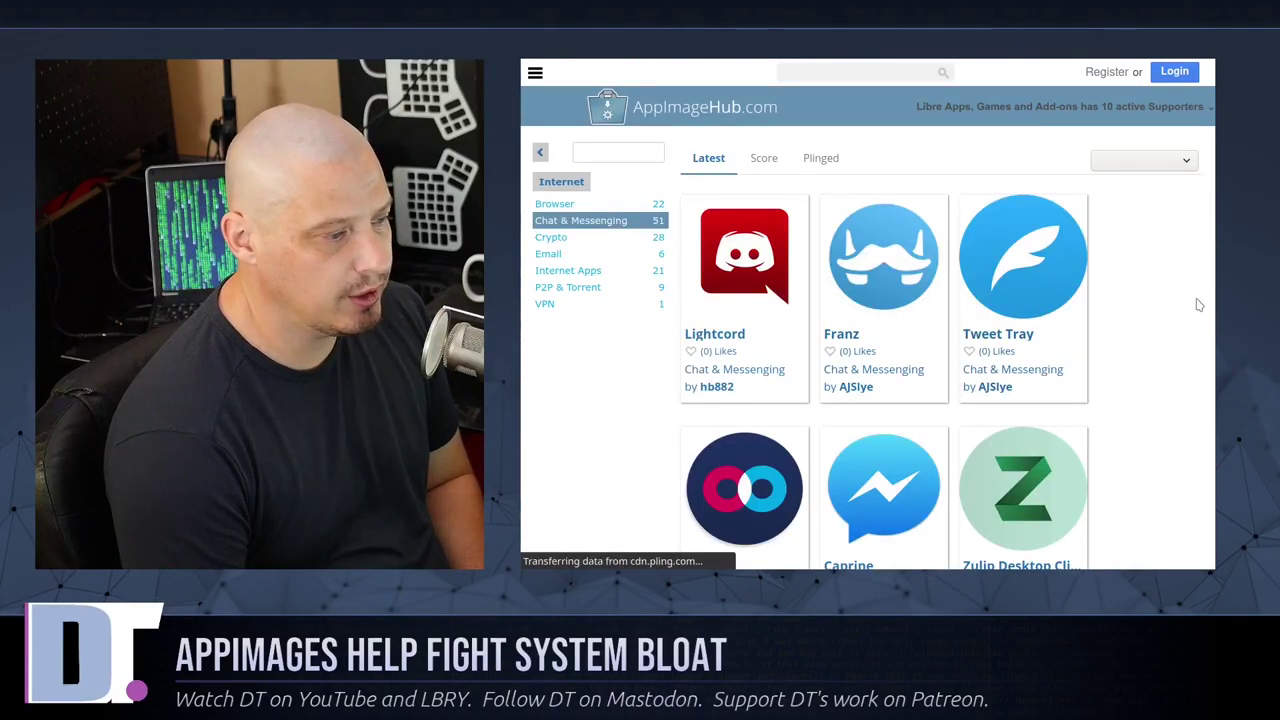
scroll(1197, 304, "down", 5)
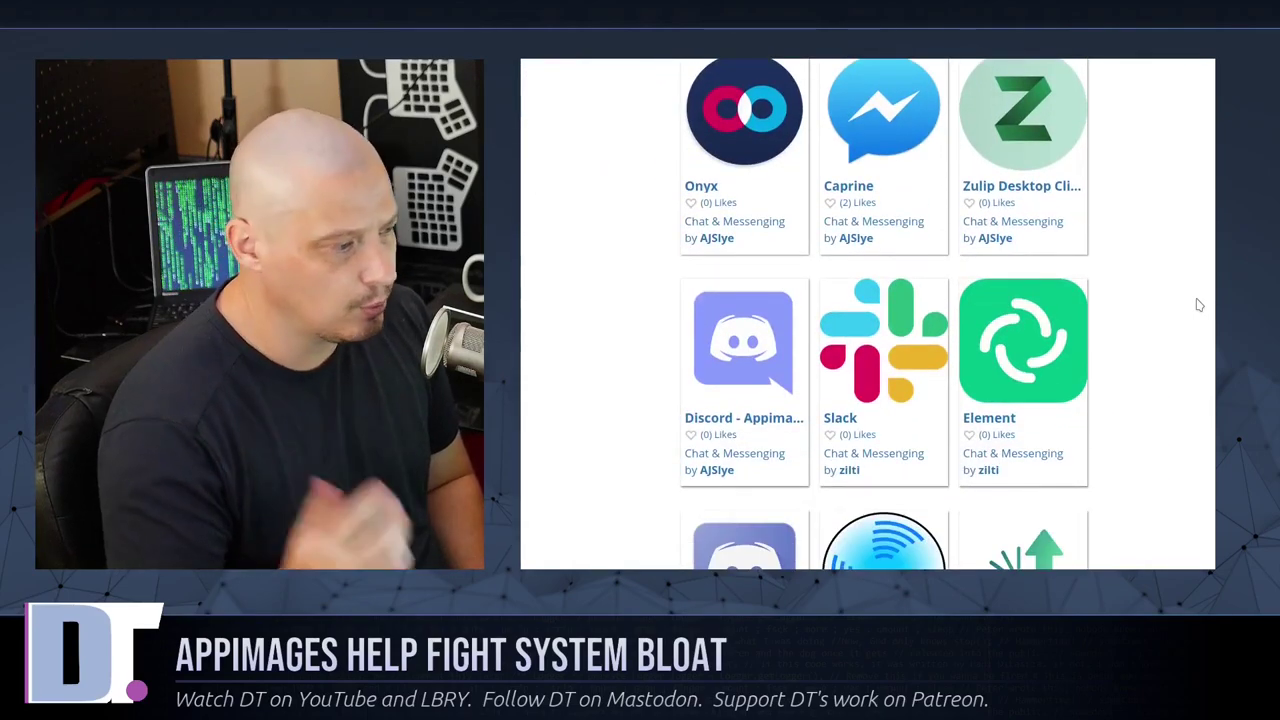
scroll(1037, 388, "down", 1)
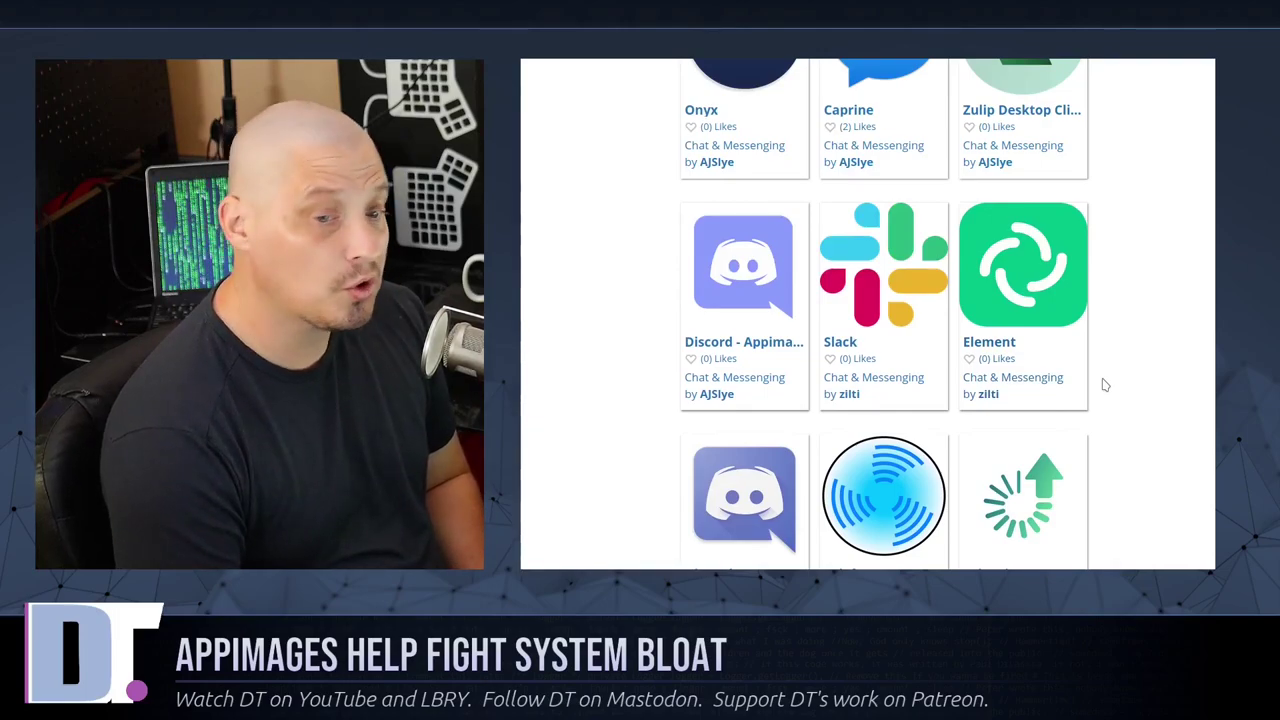
scroll(912, 245, "down", 3)
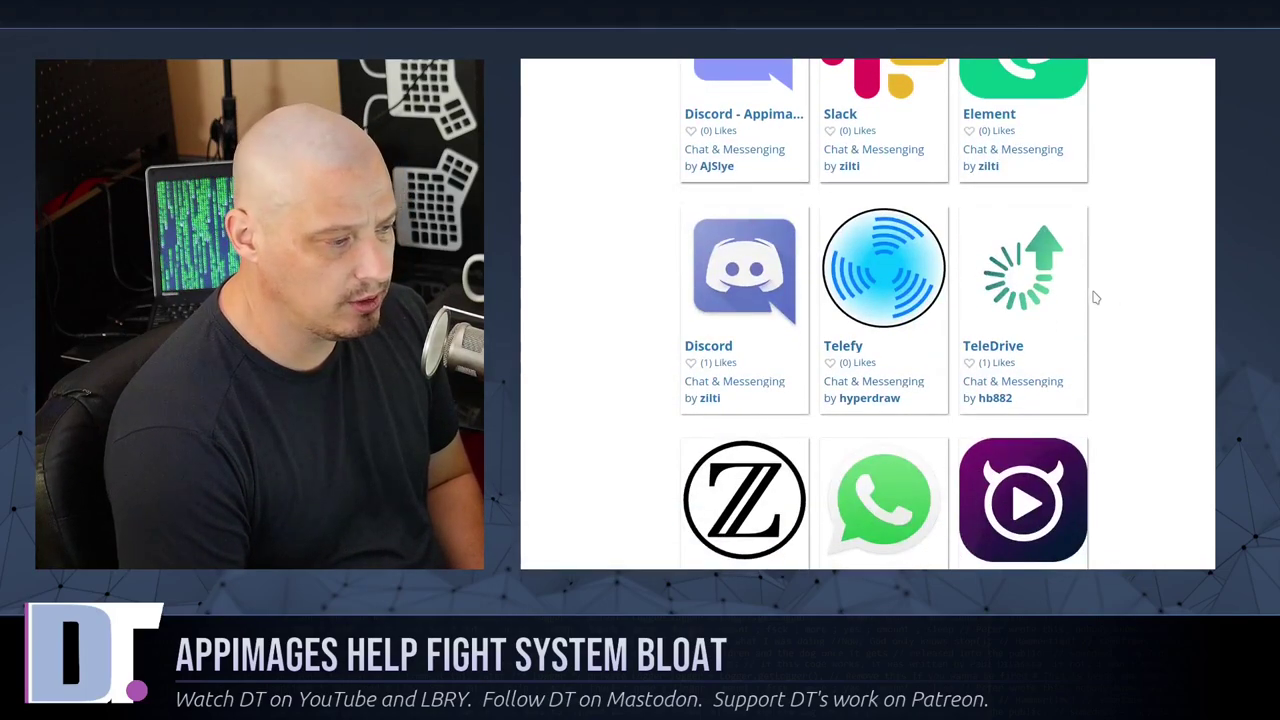
scroll(1125, 357, "down", 3)
scroll(1125, 357, "down", 4)
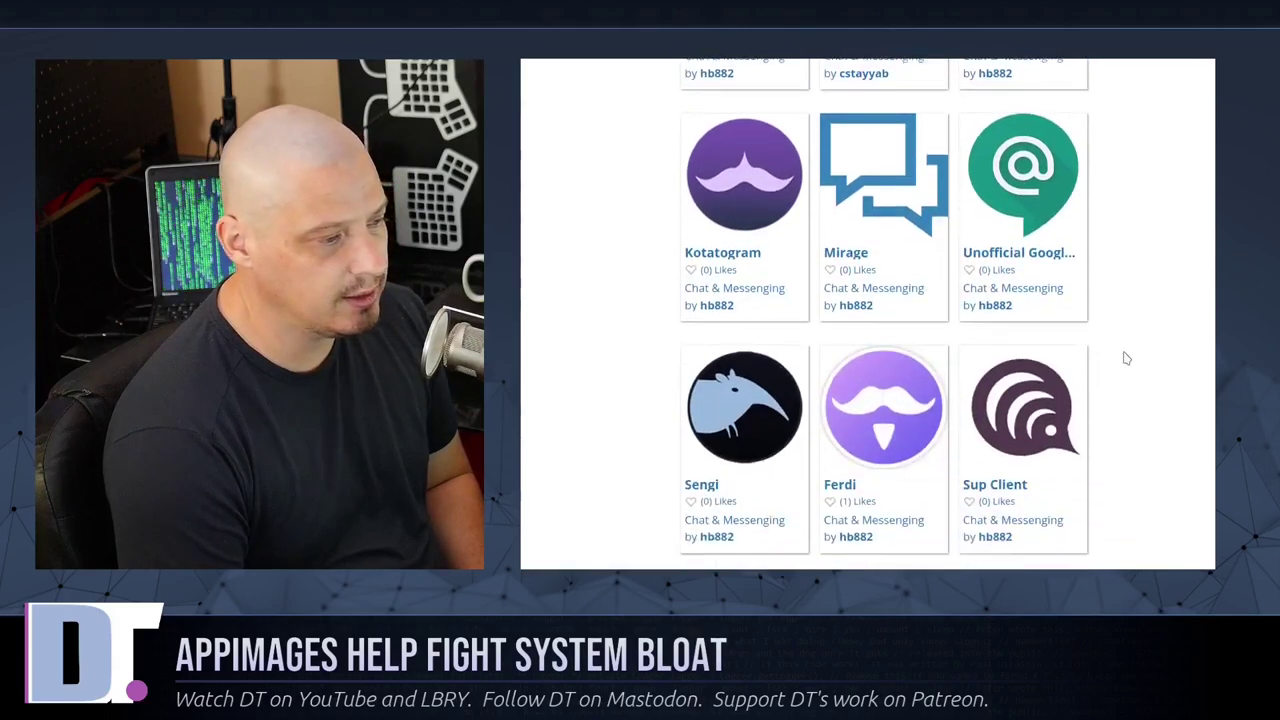
Return to the Browser listing and show the Email AppImages instead.
key("alt+Left")
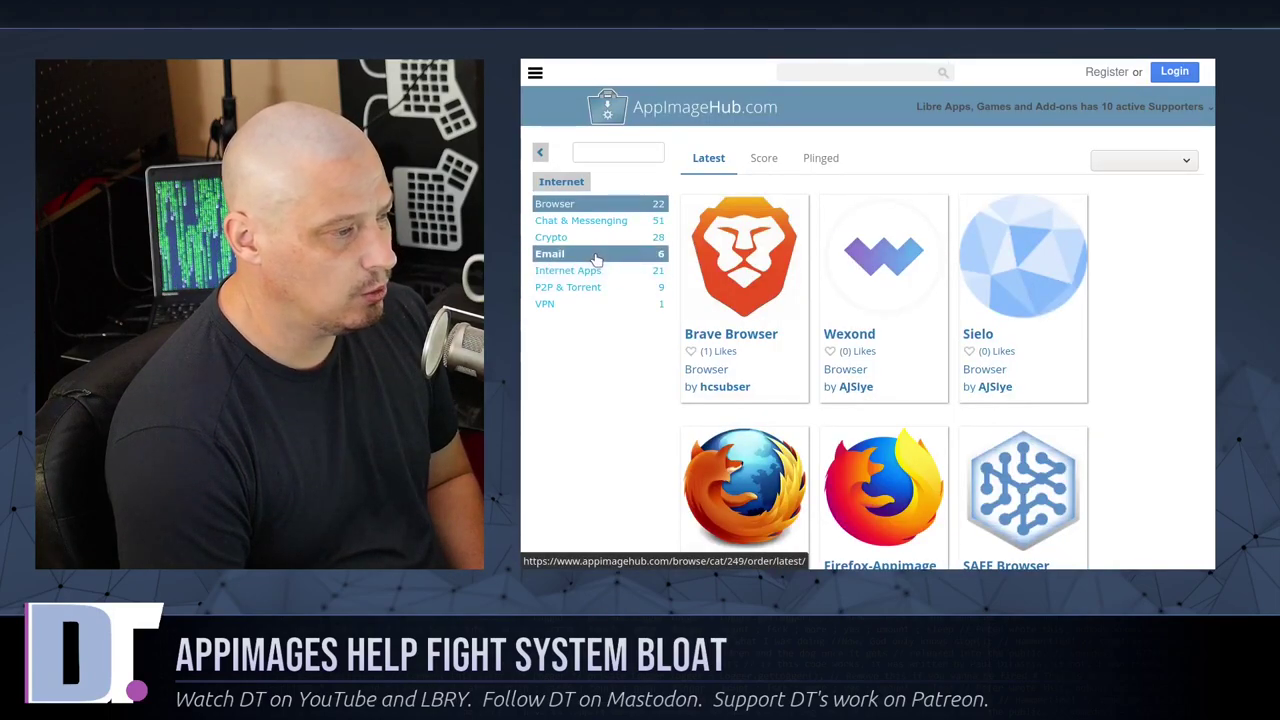
left_click(596, 259)
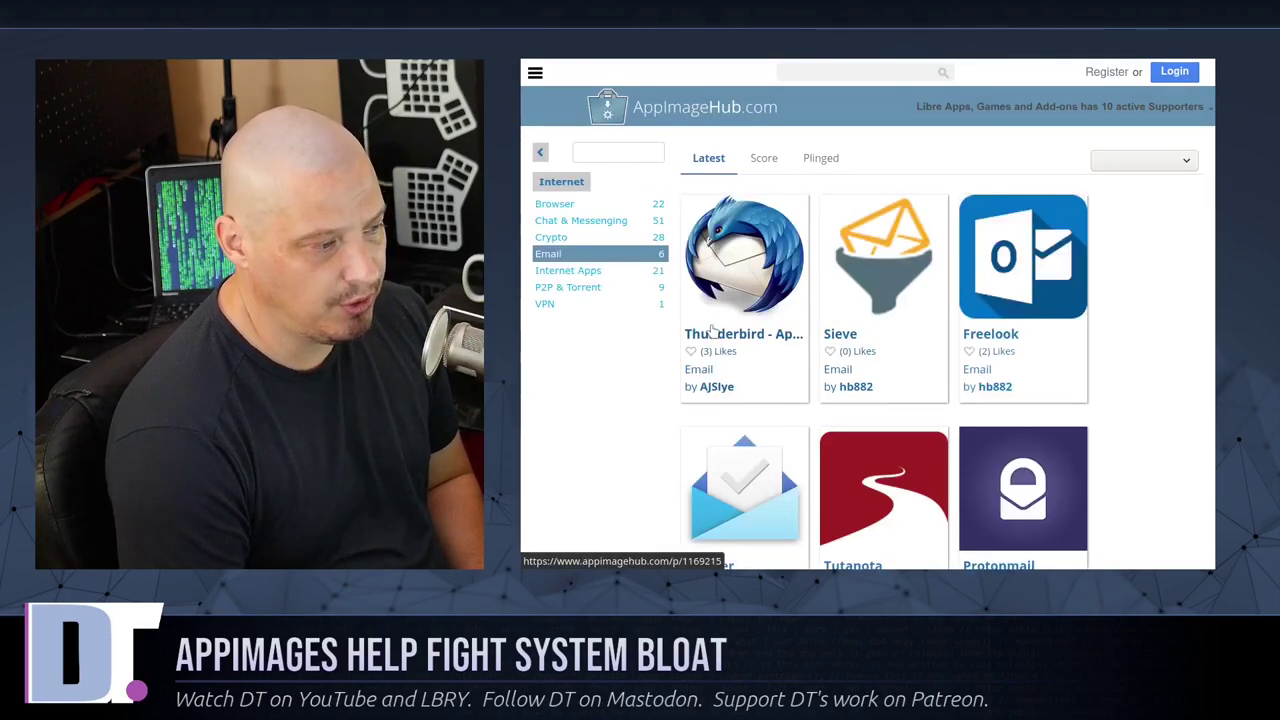
Go back to the catalog's category overview and review the remaining categories down to Video.
key("alt+Left")
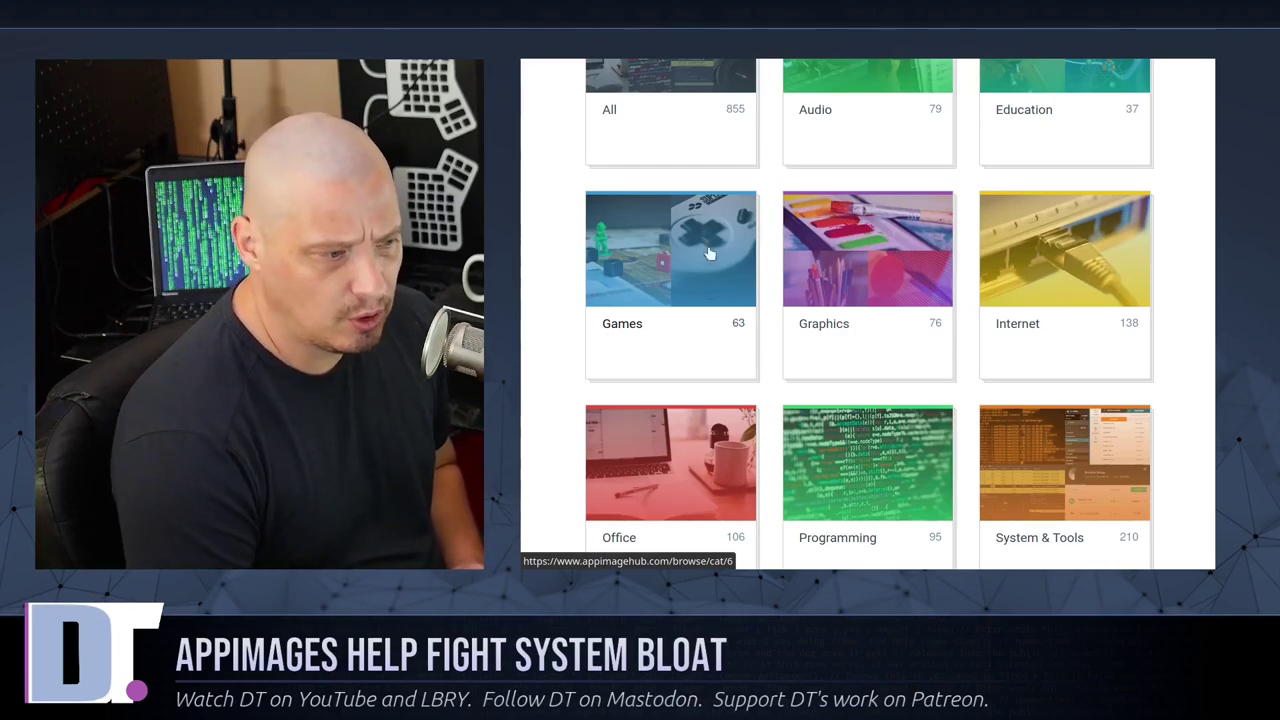
scroll(1066, 345, "down", 3)
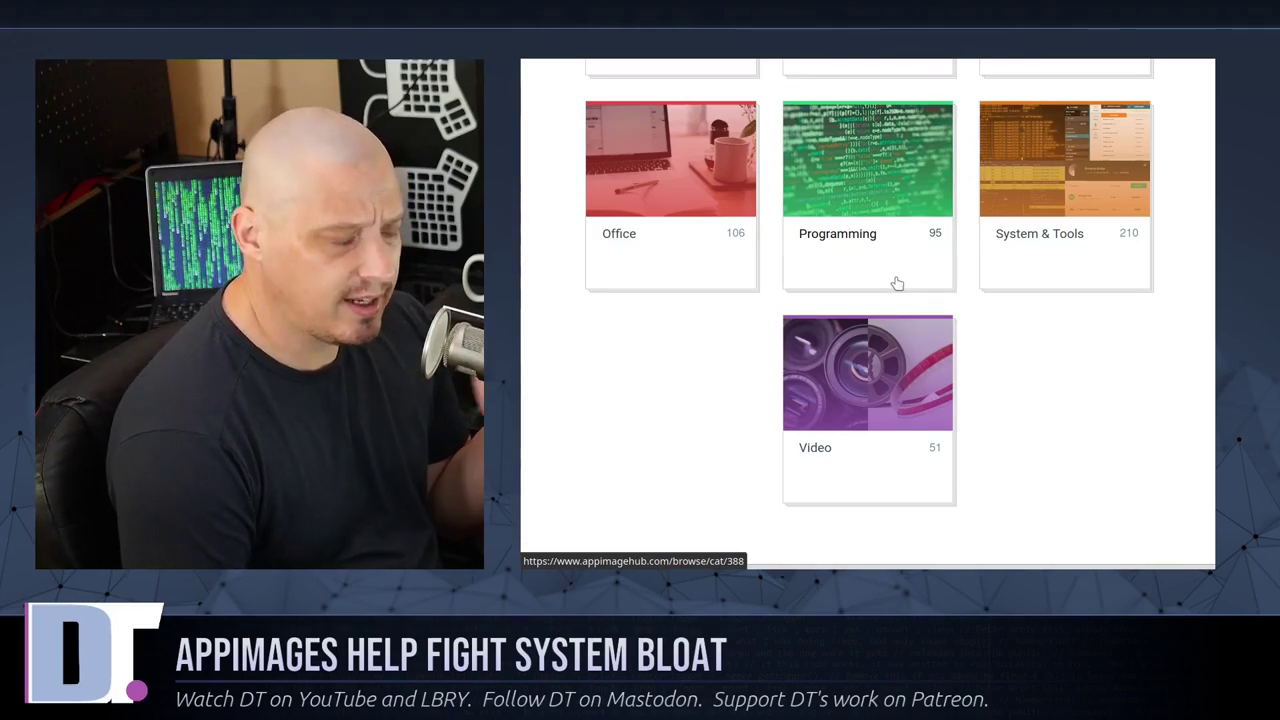
scroll(1009, 486, "up", 8)
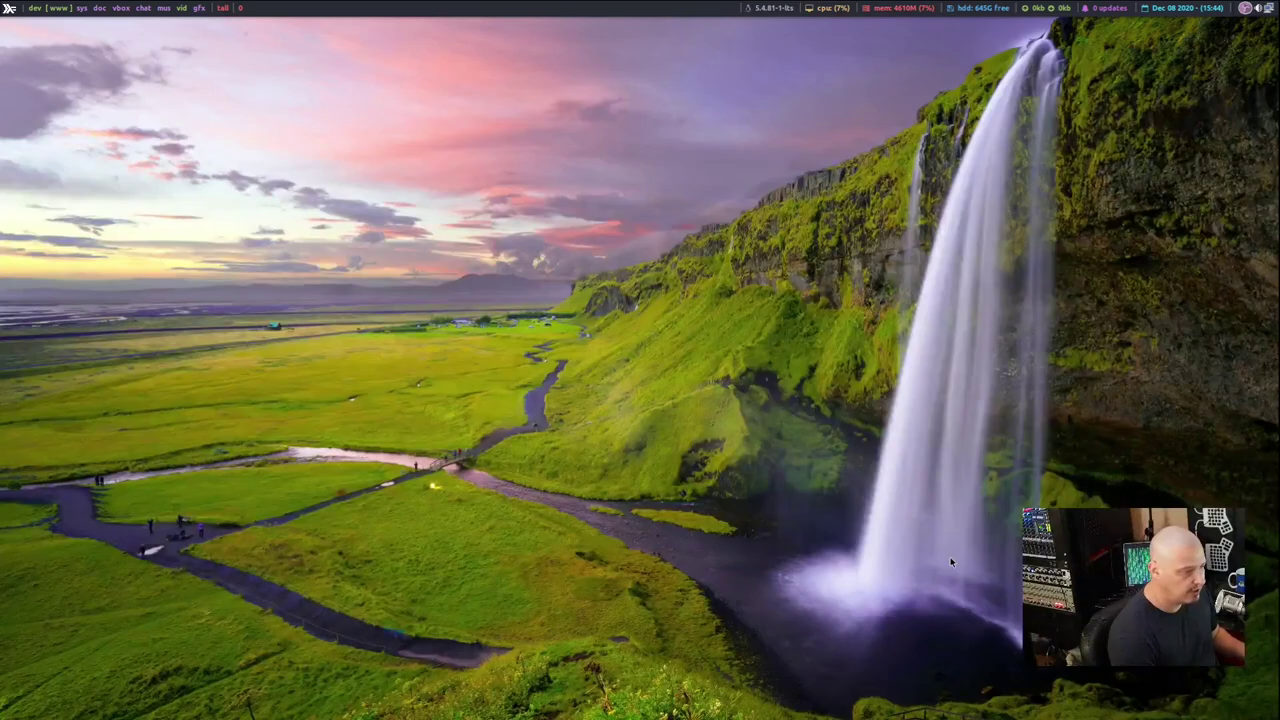
Launch the pcmanfm file manager and open the Applications folder inside the home directory.
key("super+shift+Return")
type("pcmanfm")
key("Return")
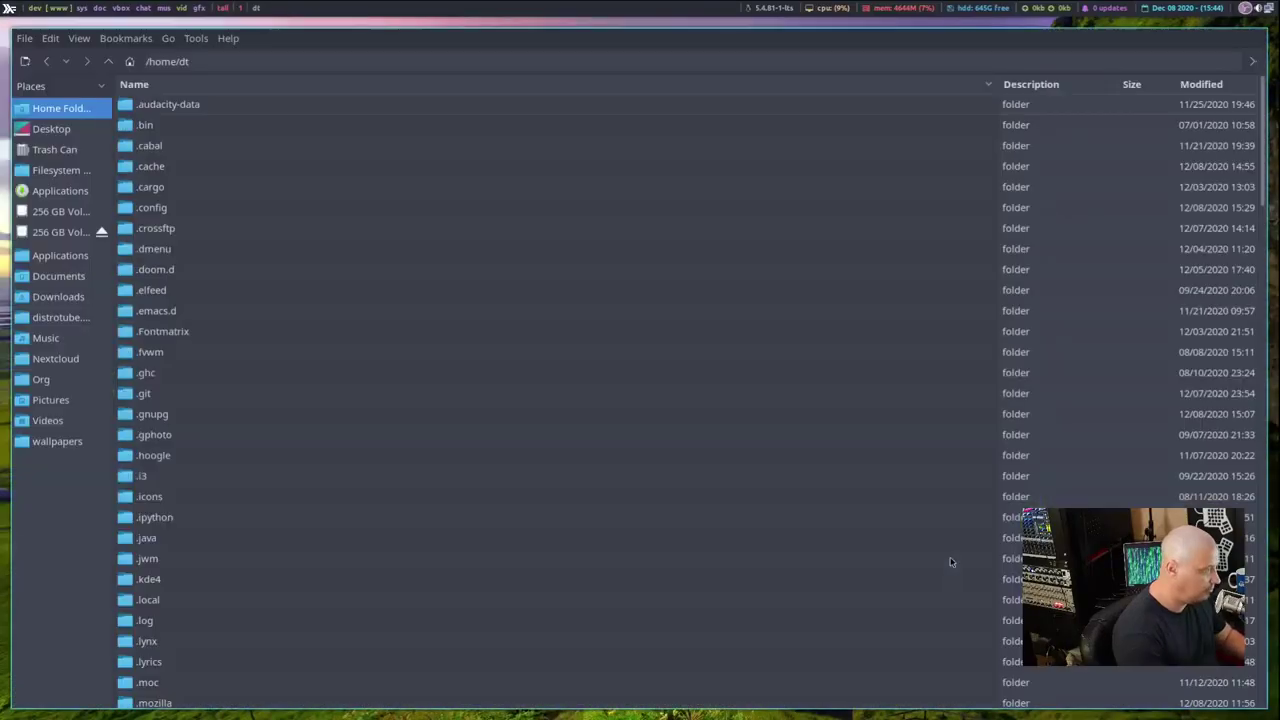
left_click(43, 259)
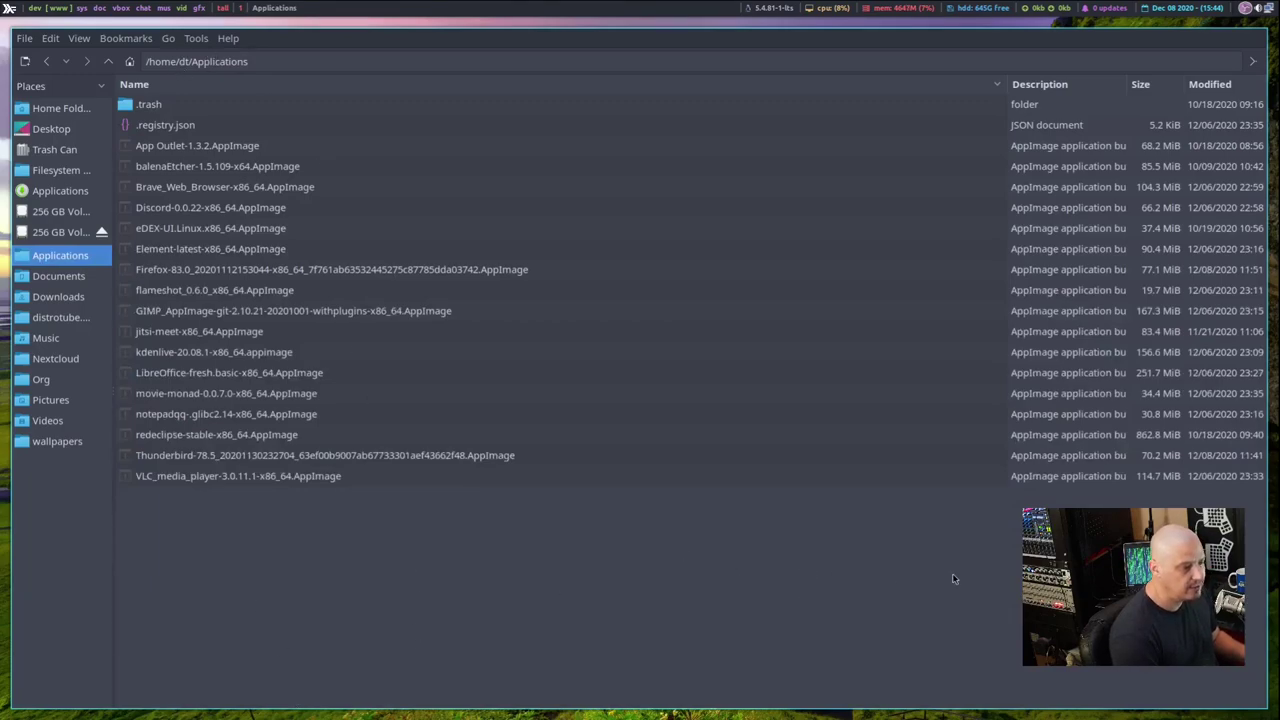
Shrink the file manager window to about half the screen width and reposition it over the desktop.
left_click_drag(1262, 703, 675, 601)
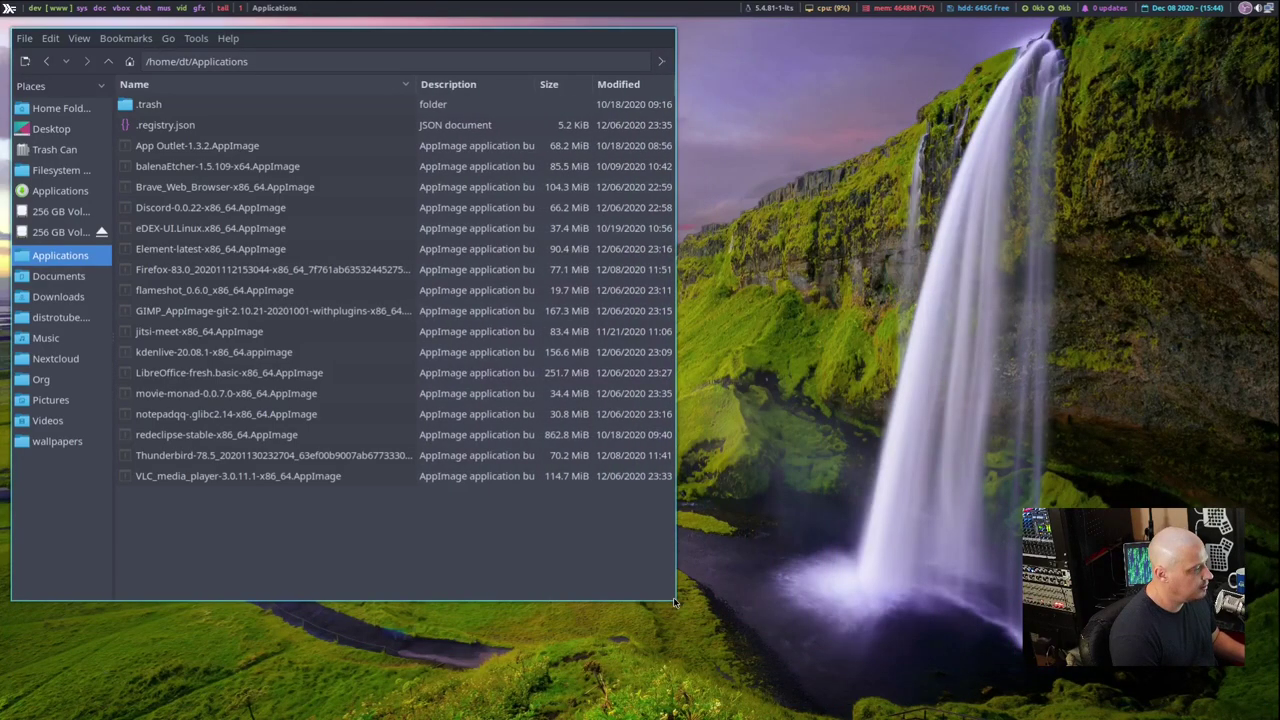
left_click_drag(583, 579, 780, 588)
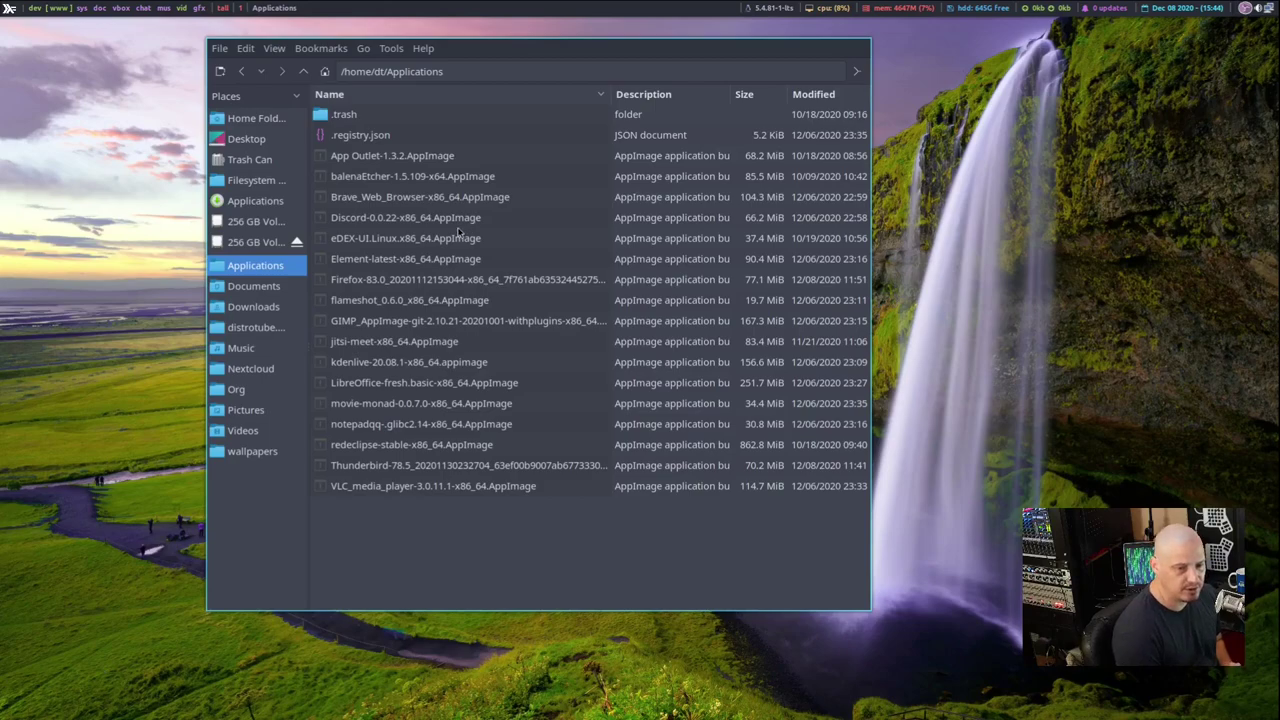
left_click_drag(645, 285, 512, 291)
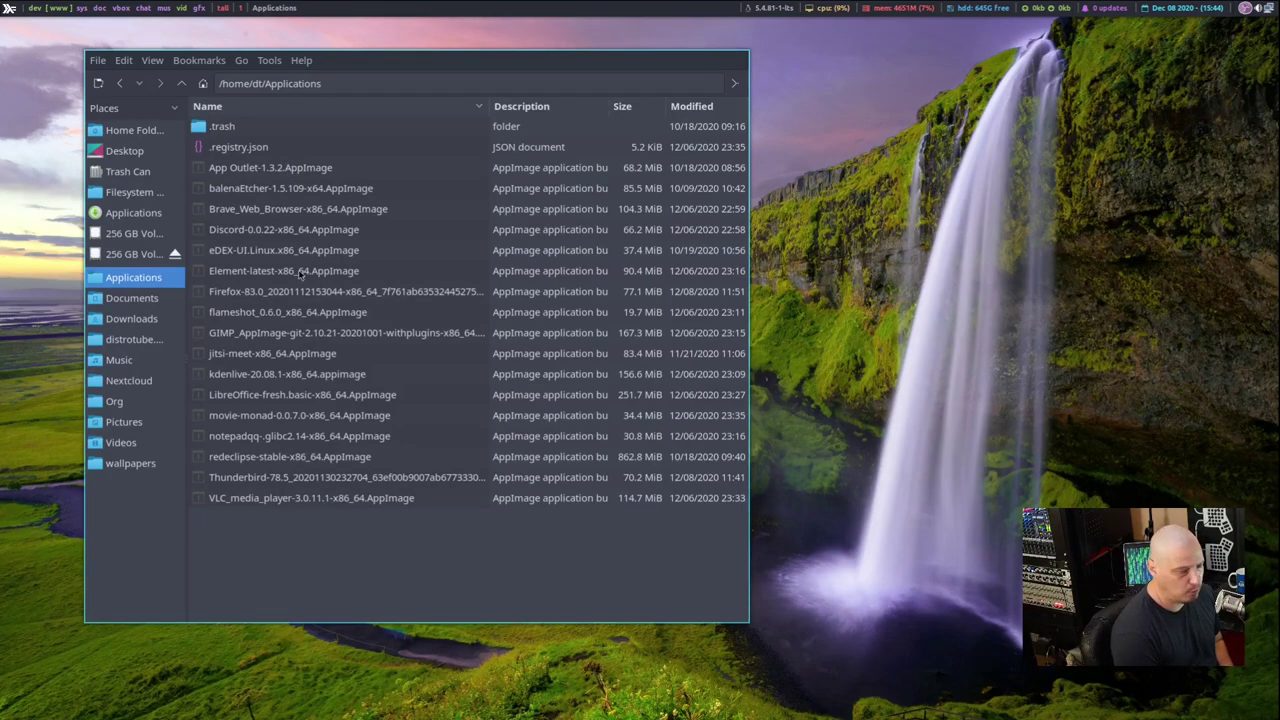
Run Brave_Web_Browser-x86_64.AppImage from the Applications folder with AppImageLauncher.
left_click(250, 216)
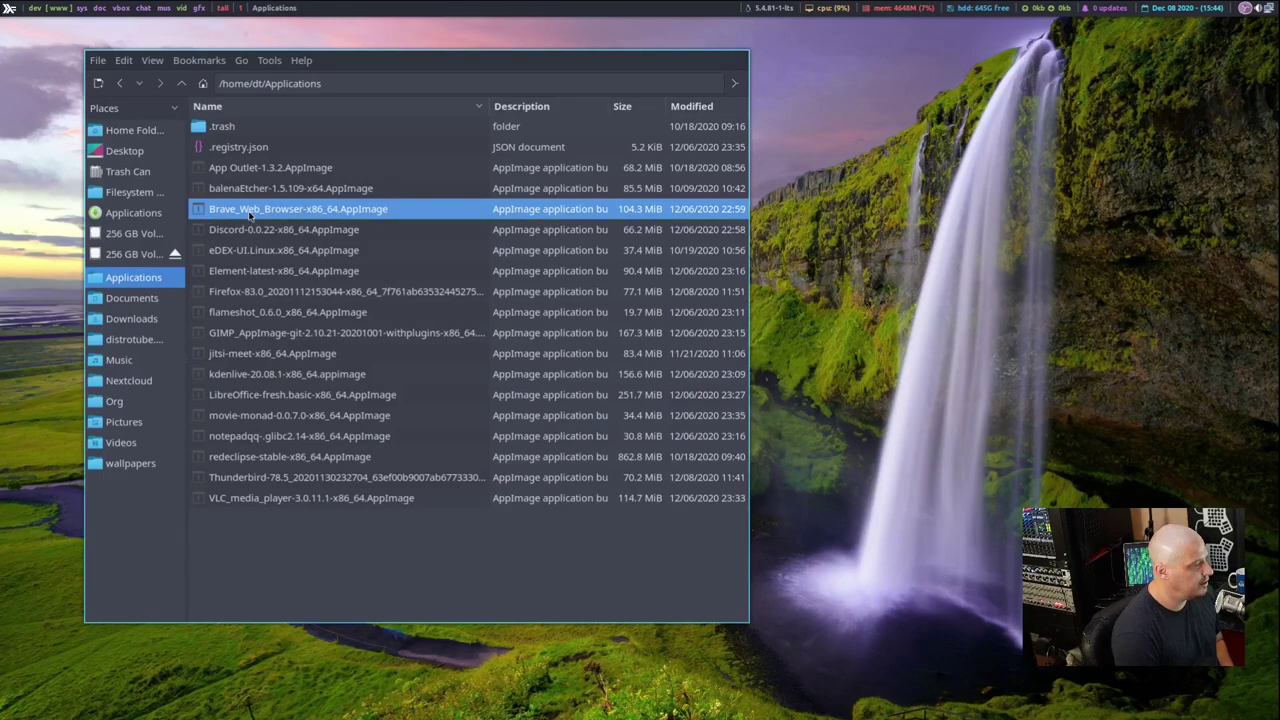
right_click(250, 216)
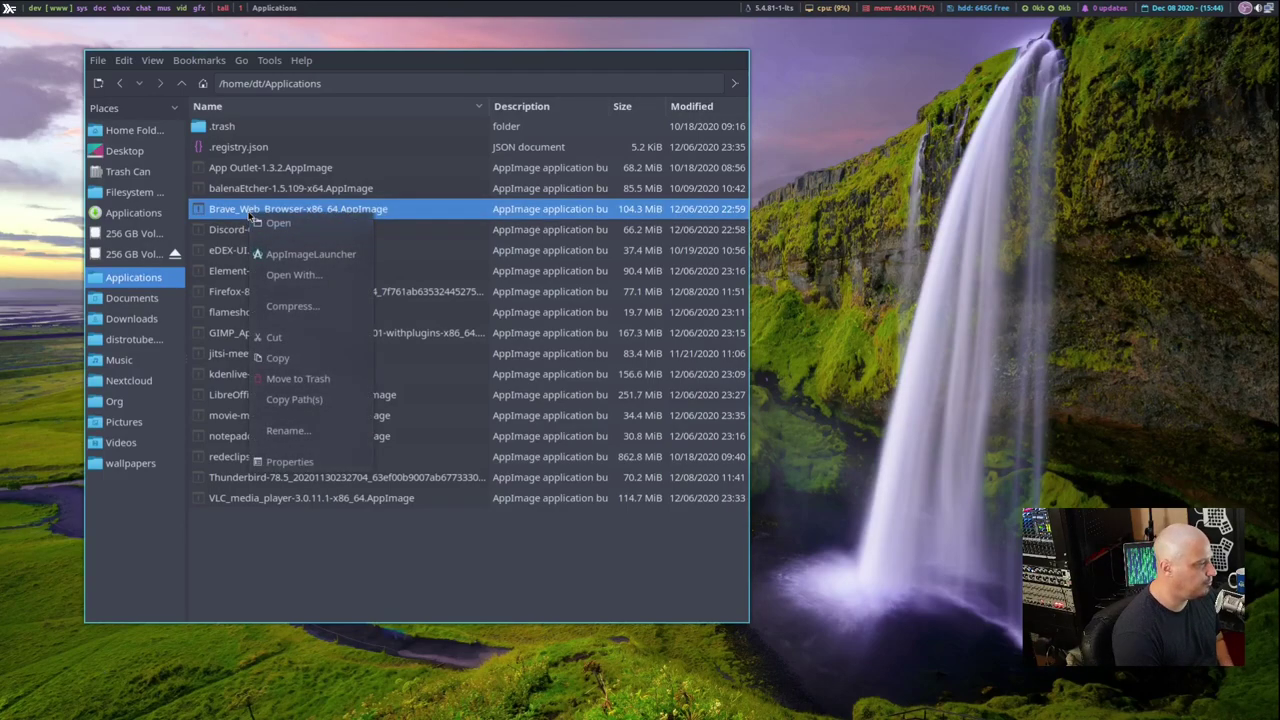
left_click(352, 255)
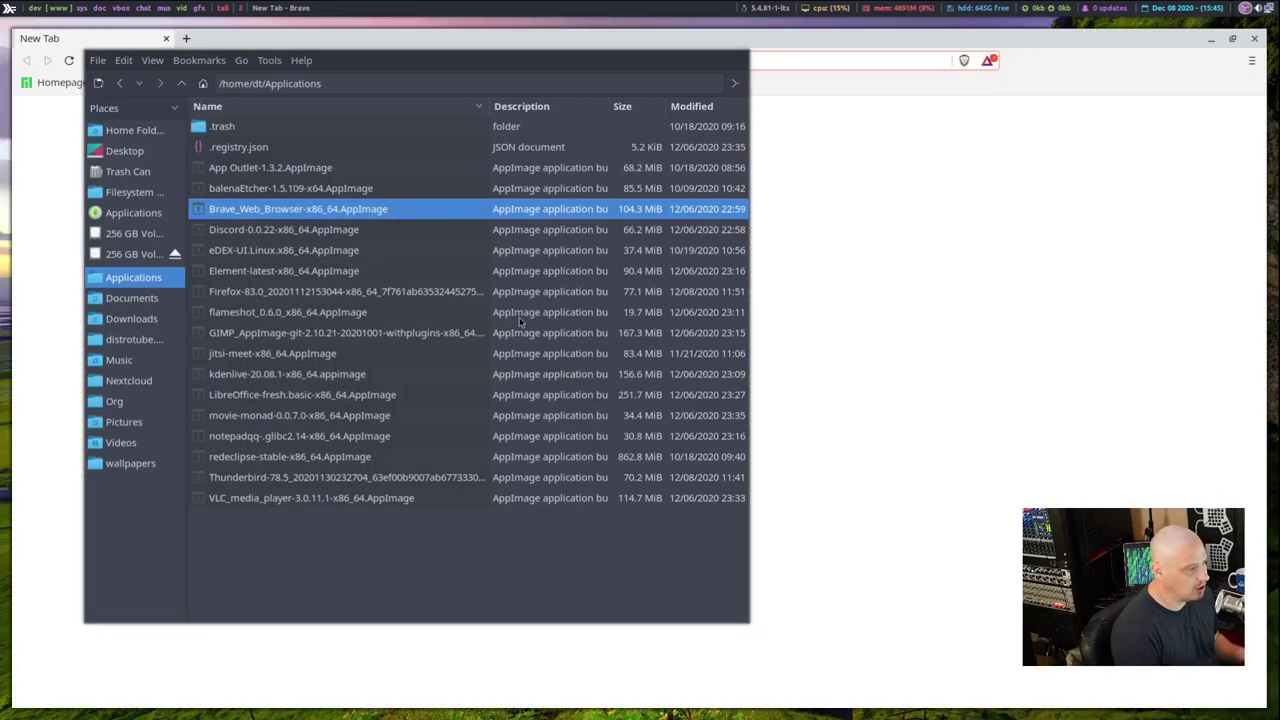
Close the Brave browser window and switch to the dev workspace.
key("ctrl+q")
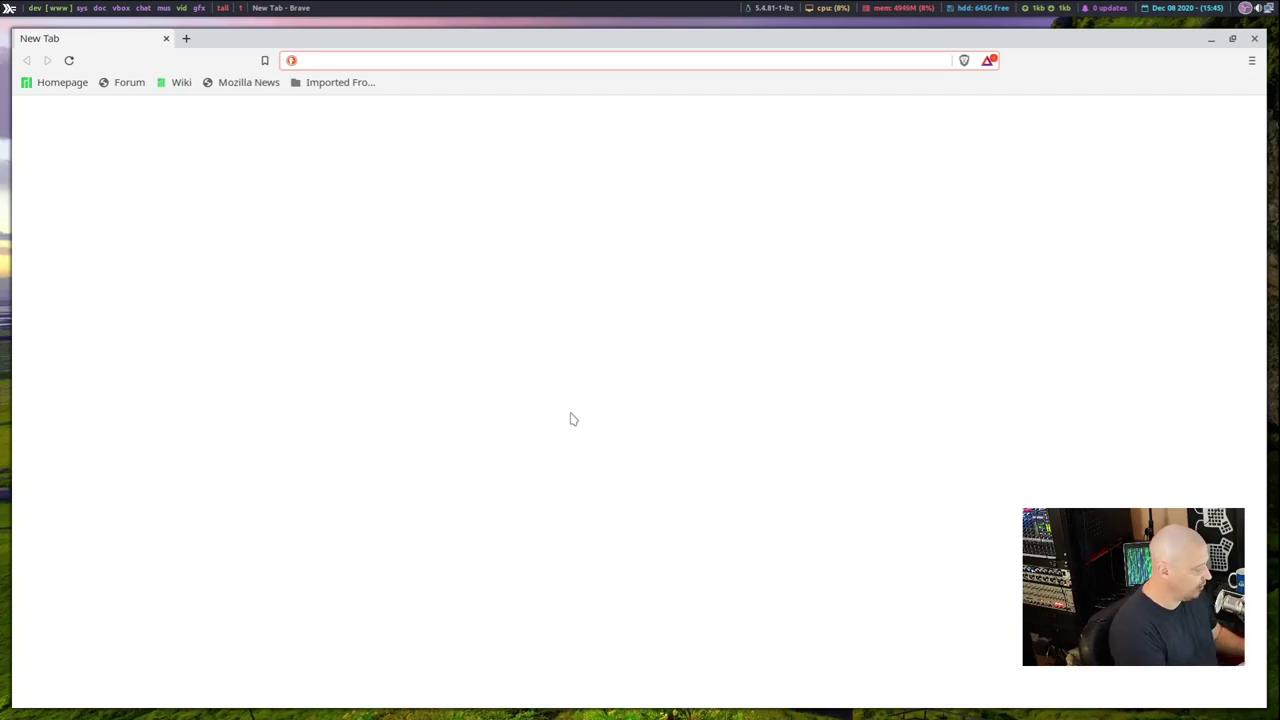
key("super+shift+c")
key("super+1")
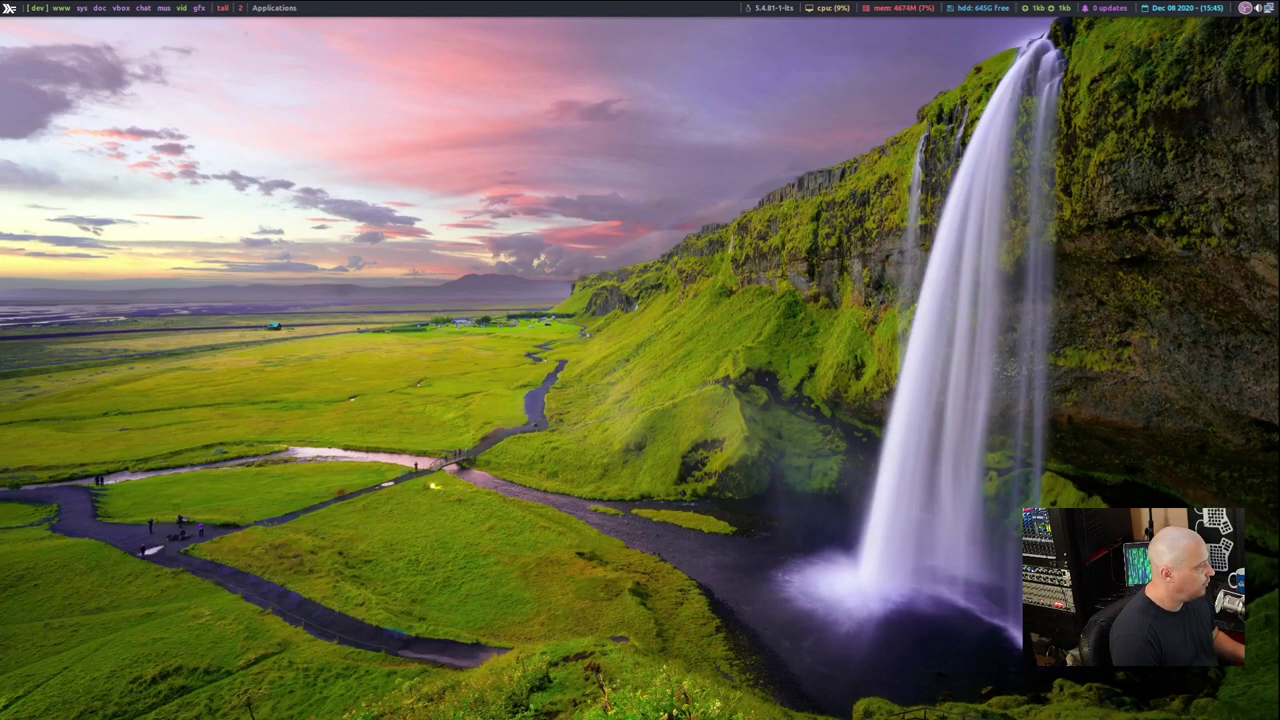
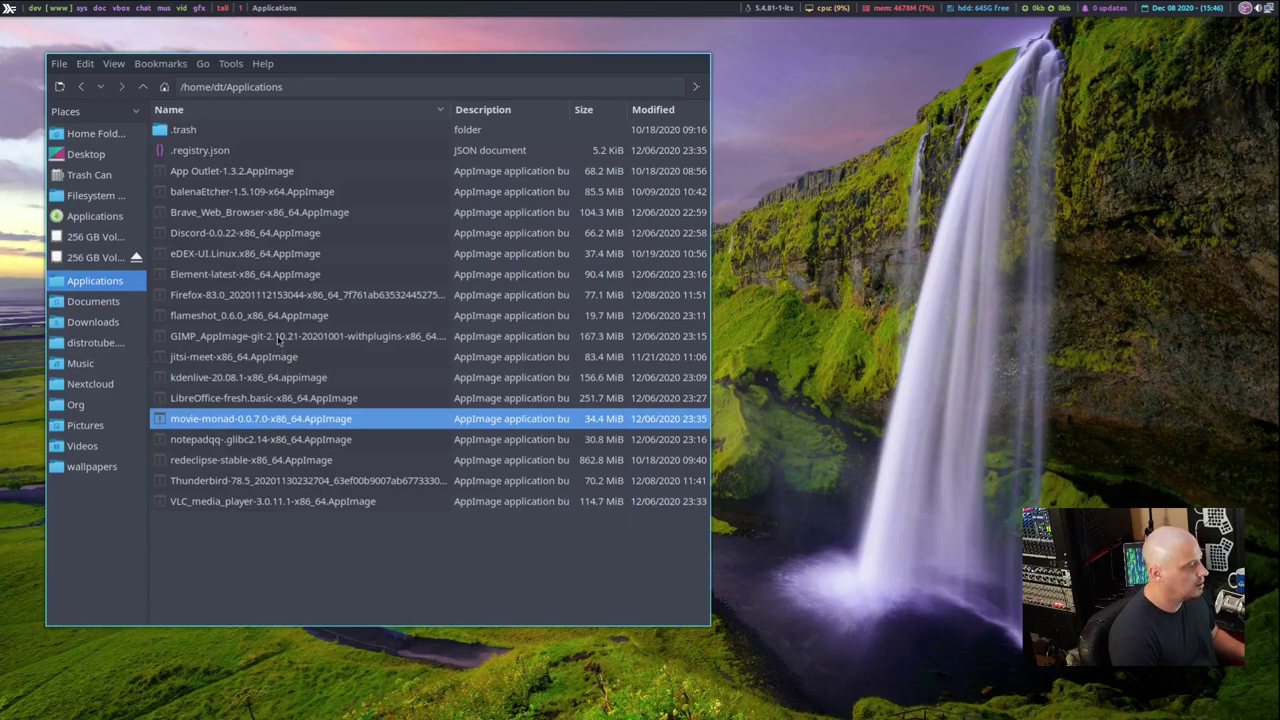
Show the system information with neofetch in a new, enlarged terminal on the www workspace.
key("super+1")
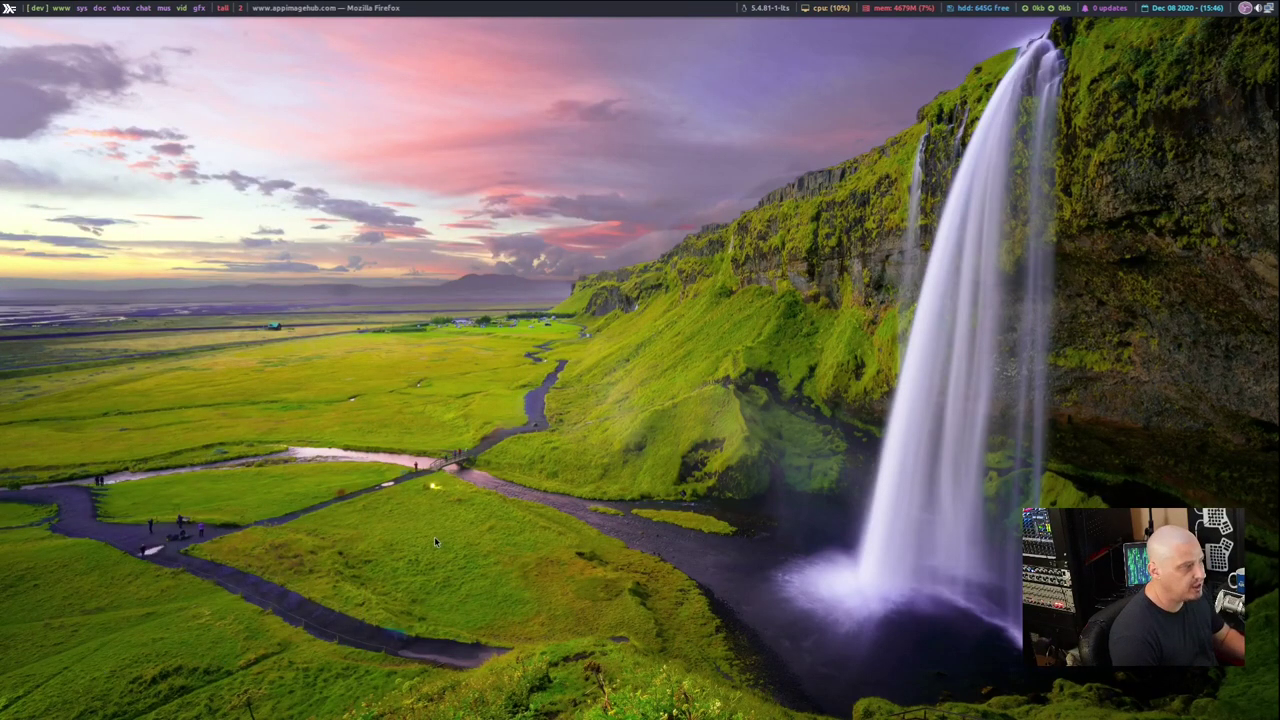
key("super+2")
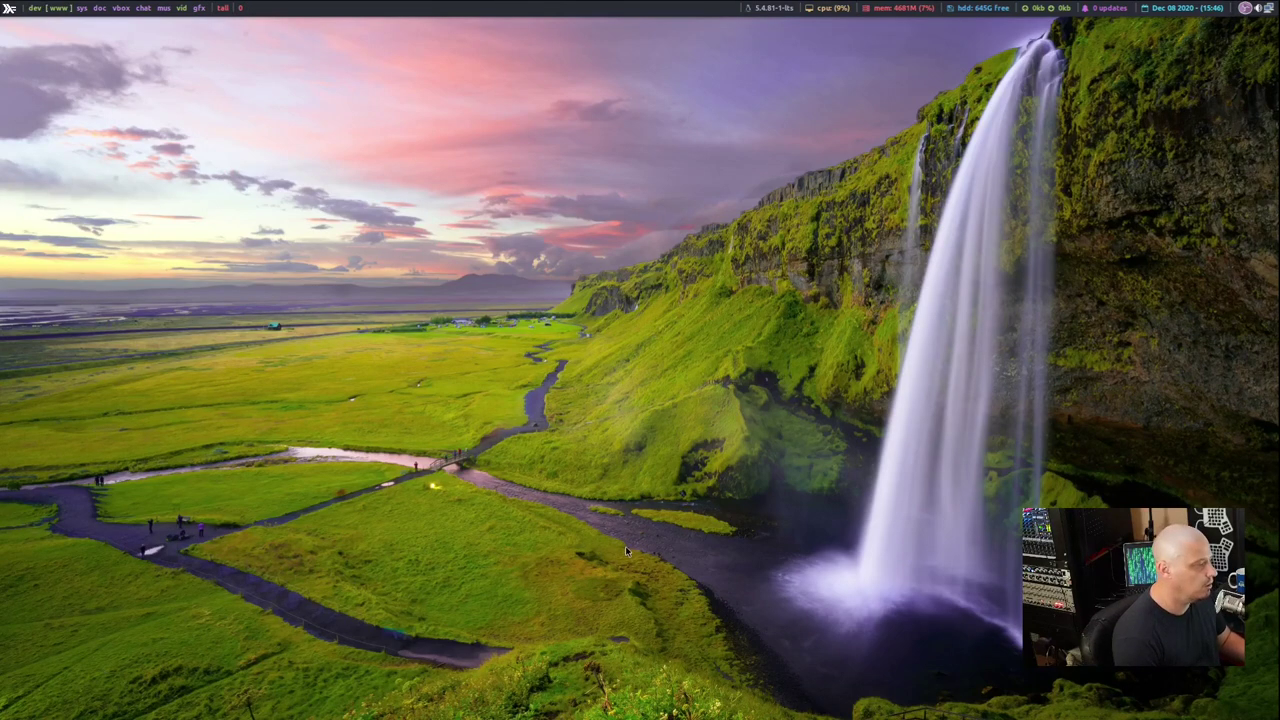
key("super+Return")
type("ne")
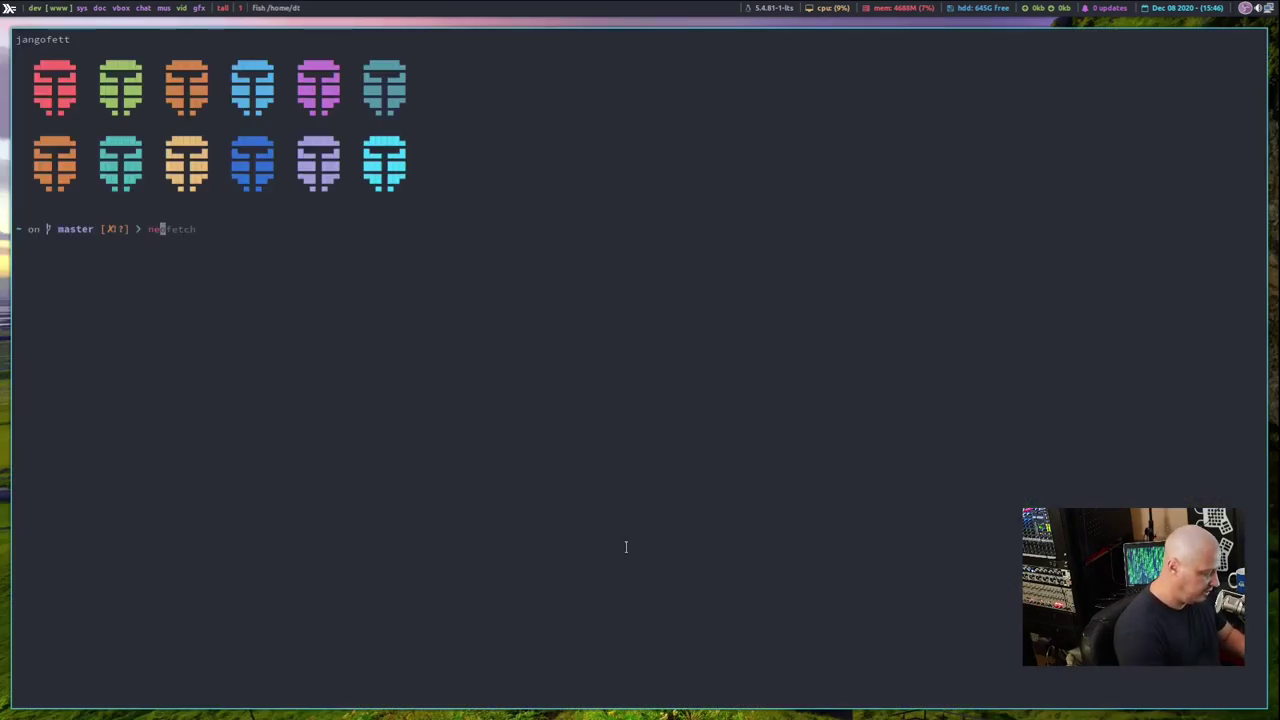
type("ofetch")
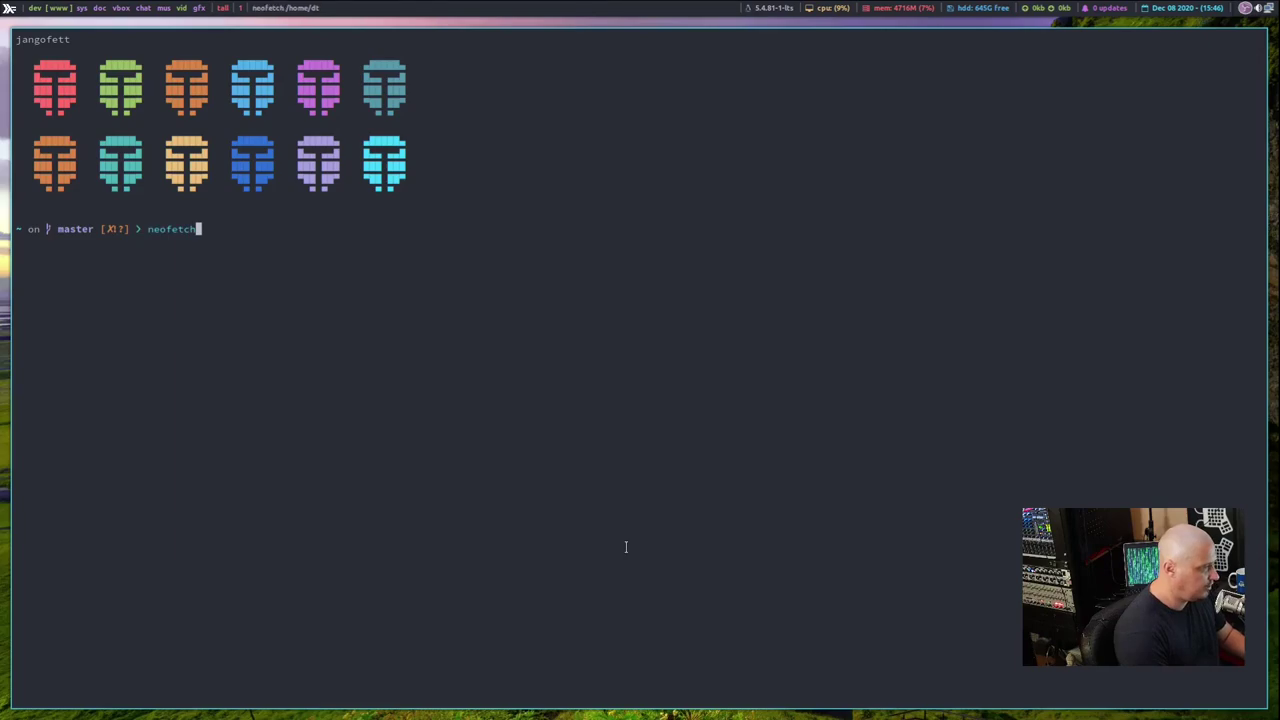
key("Return")
key("ctrl+equal")
key("ctrl+equal")
key("ctrl+equal")
key("ctrl+equal")
key("ctrl+equal")
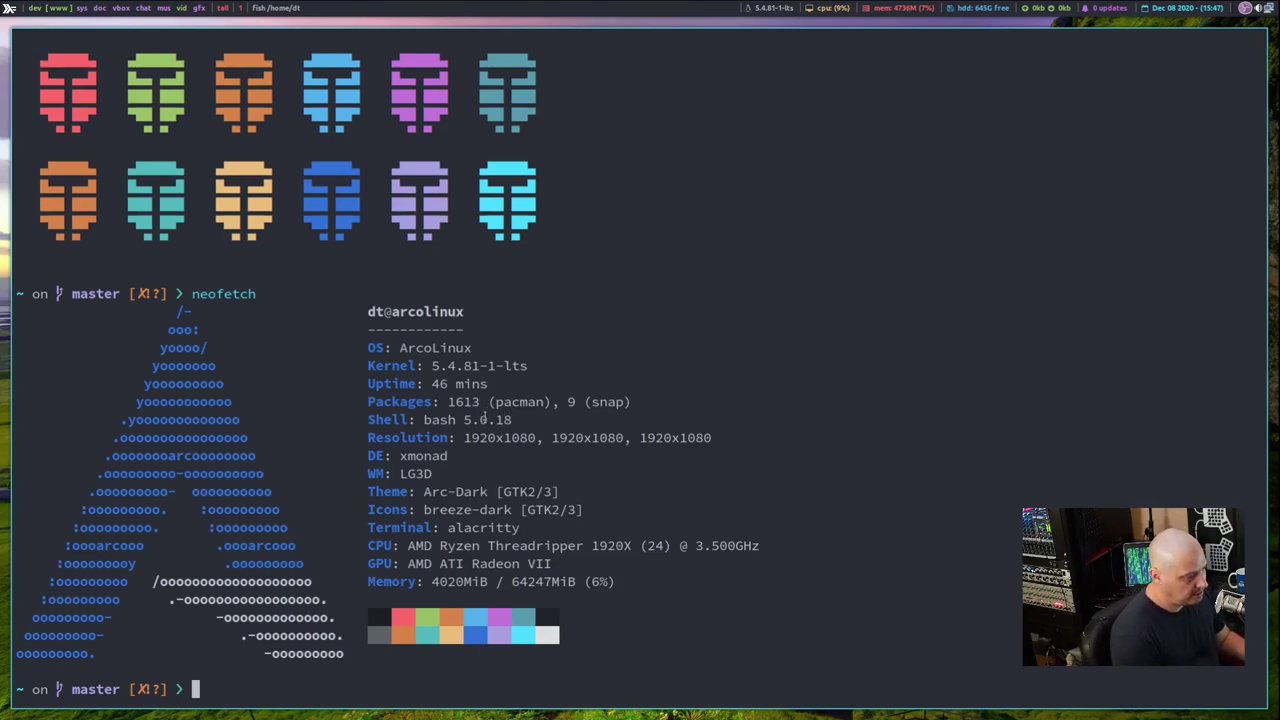
Bring up the Applications folder in the file manager and select kdenlive-20.08.1-x86_64.appimage.
key("super+Return")
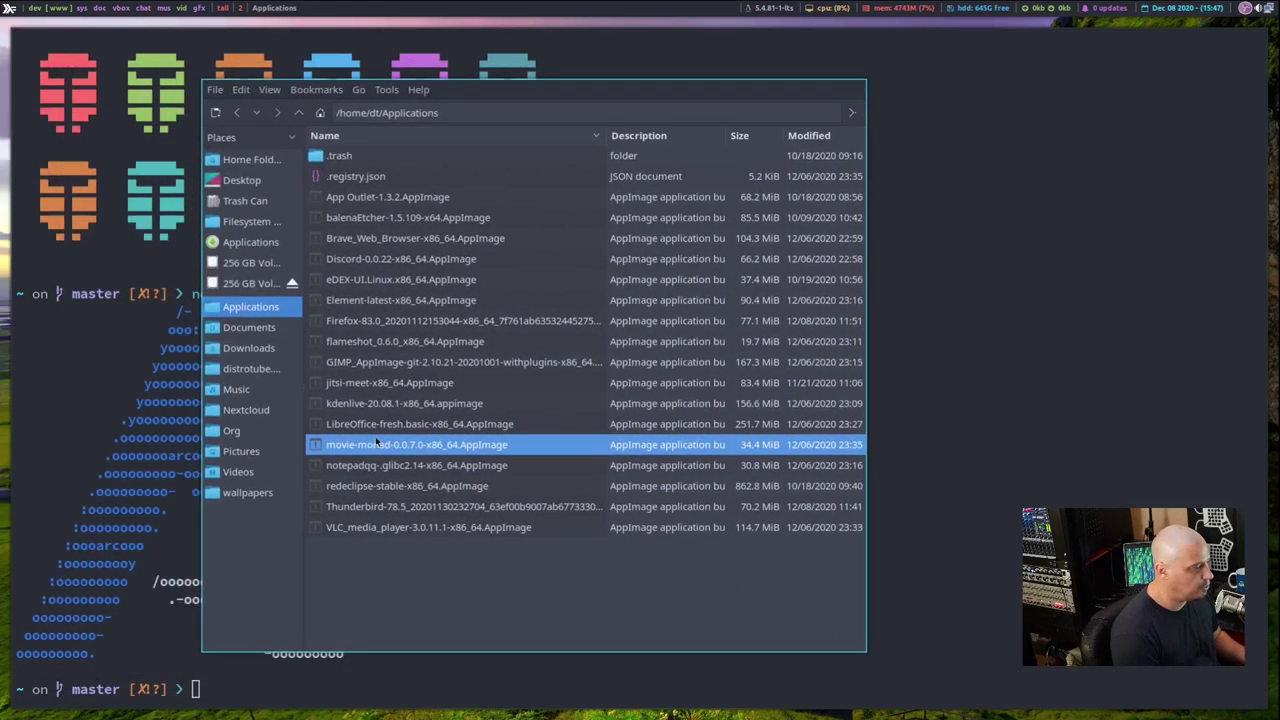
left_click(374, 403)
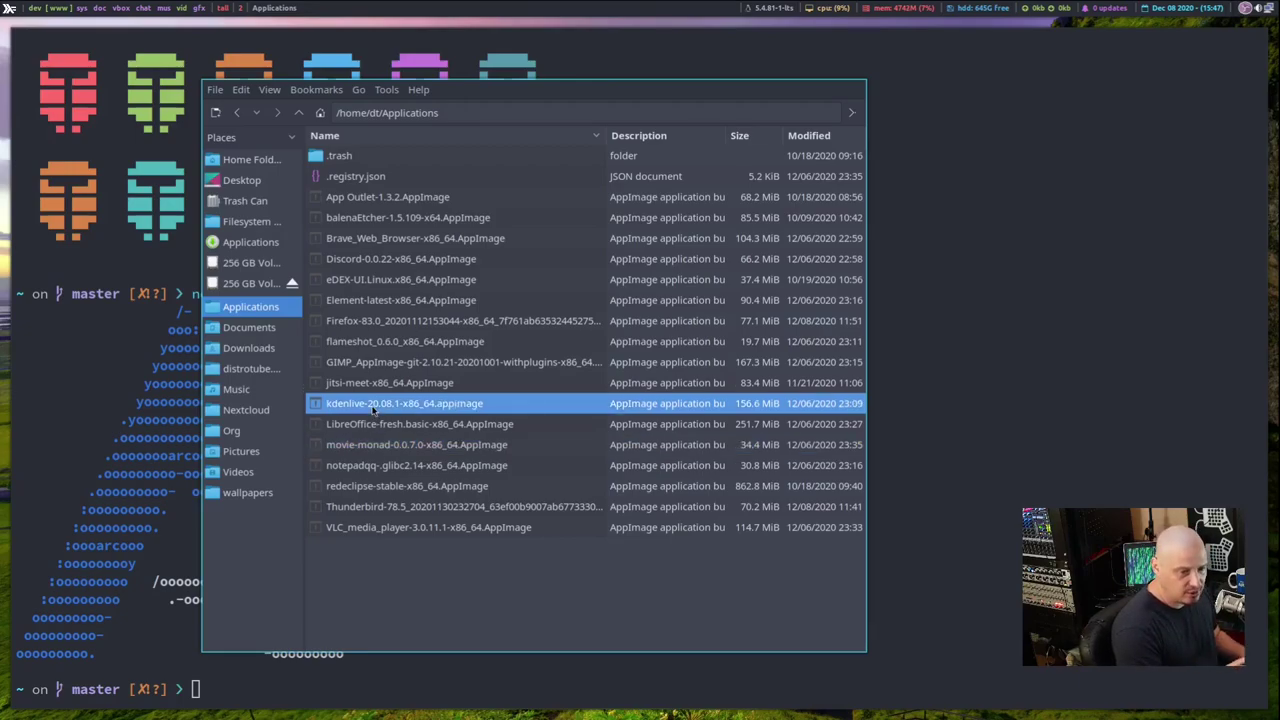
Open a terminal on the www workspace and launch dmenu_run from it.
key("super+1")
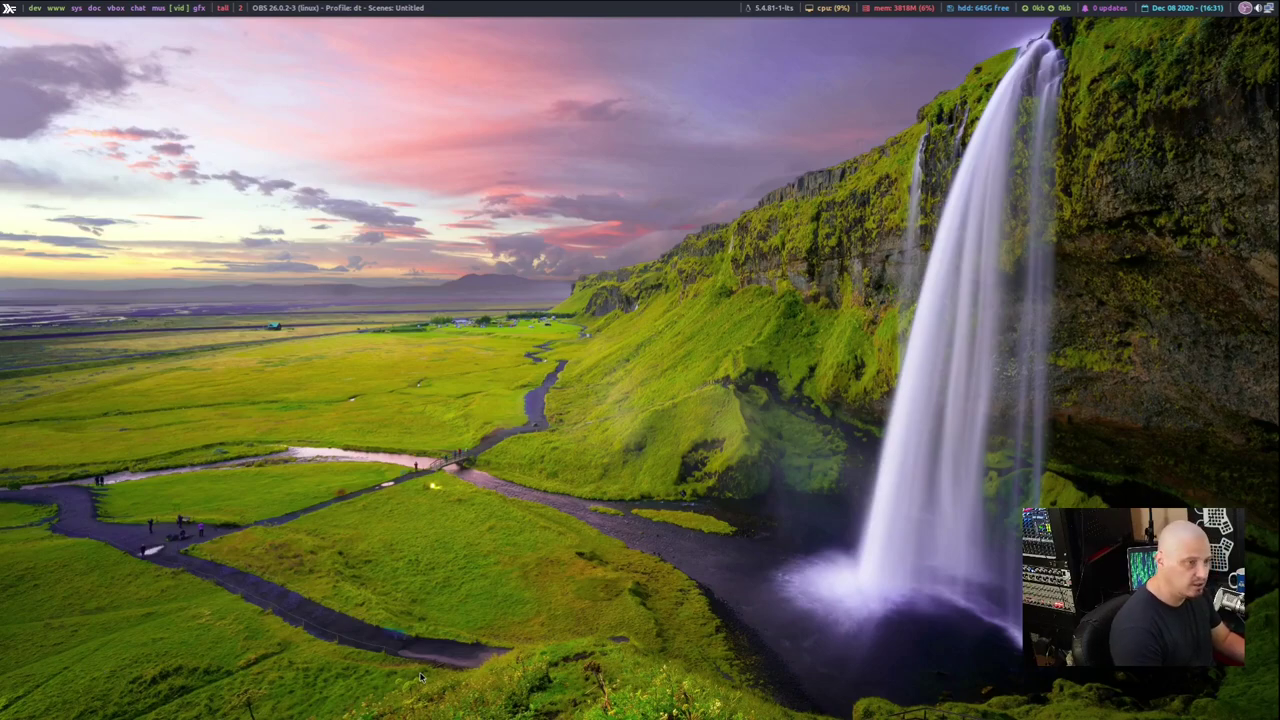
key("super+2")
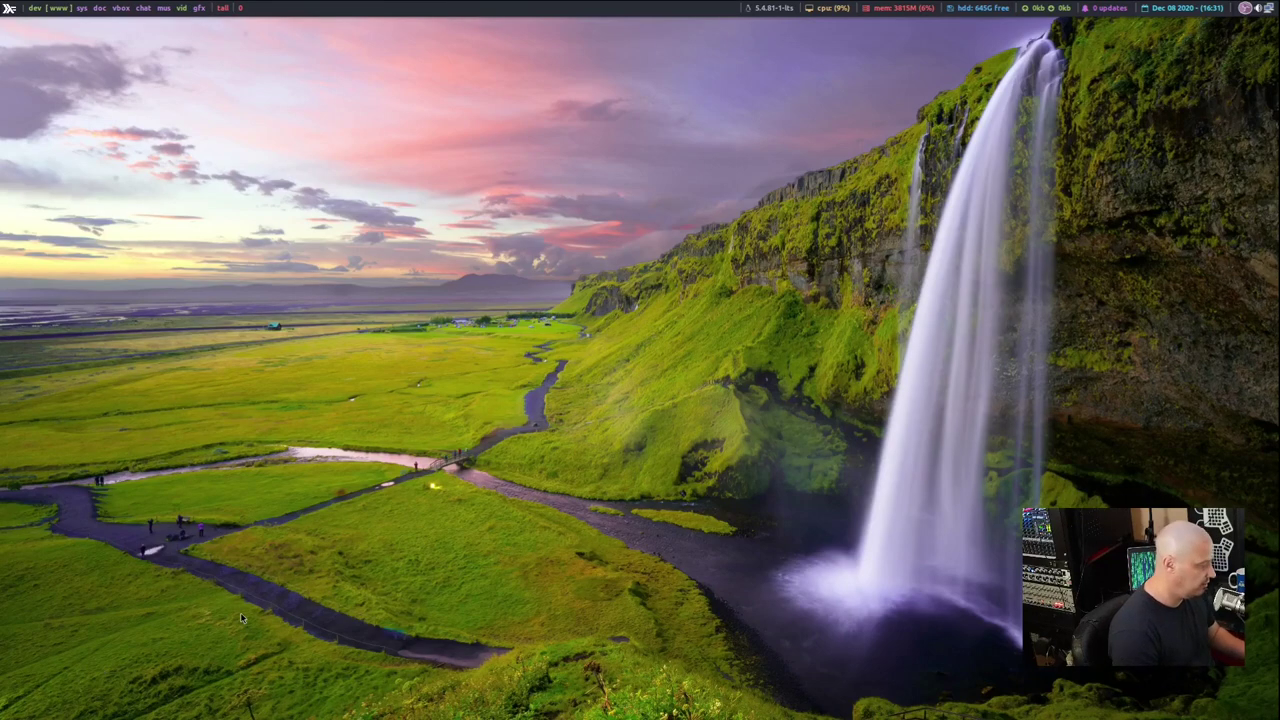
key("super+Return")
type("dmenu")
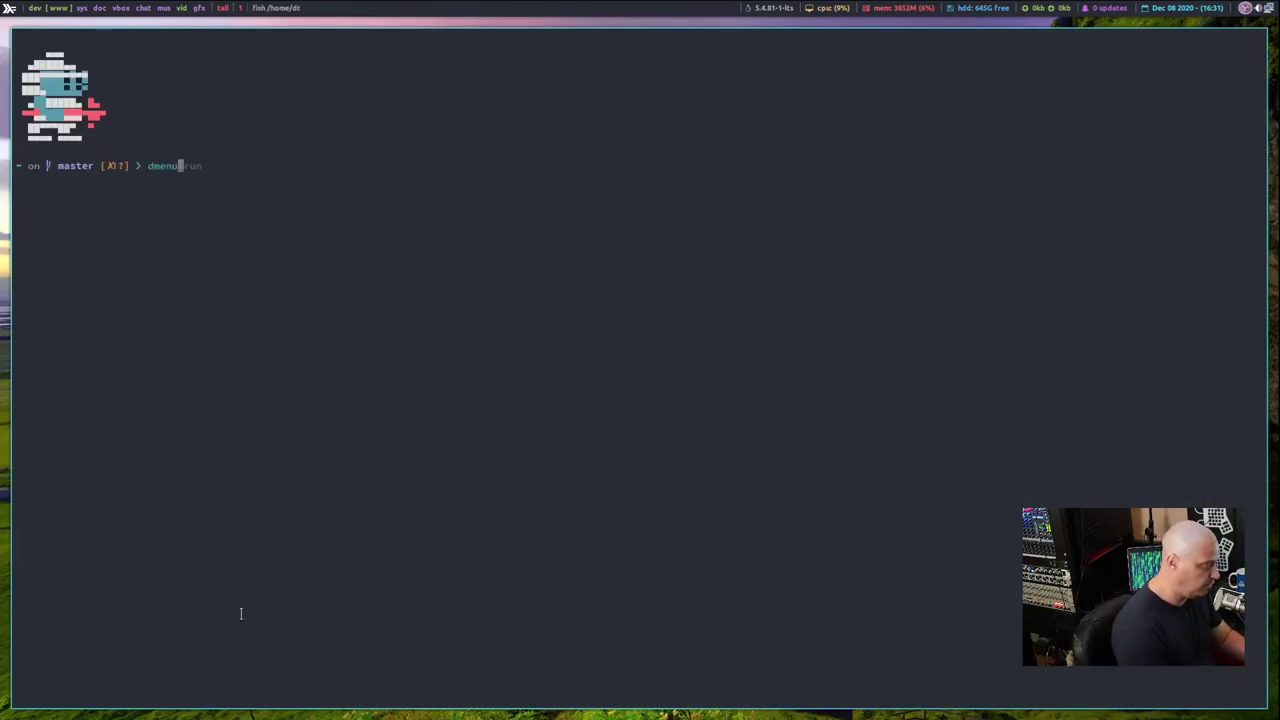
type("_run")
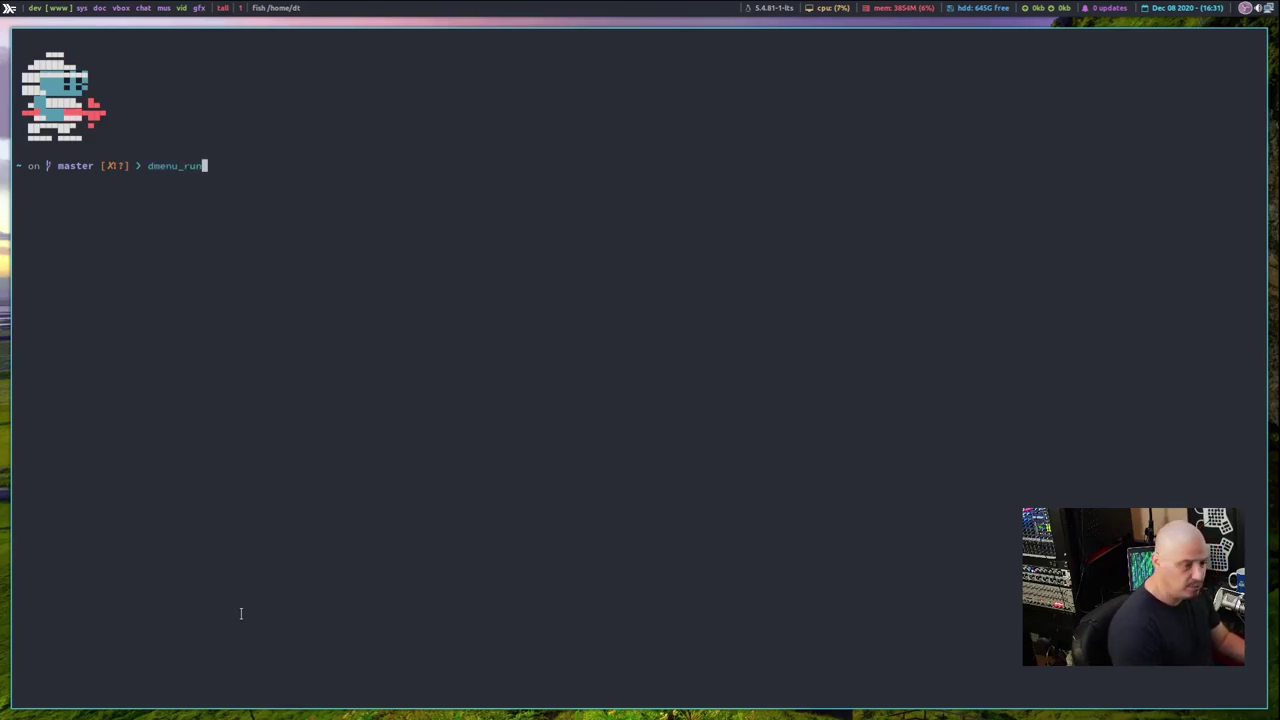
key("Return")
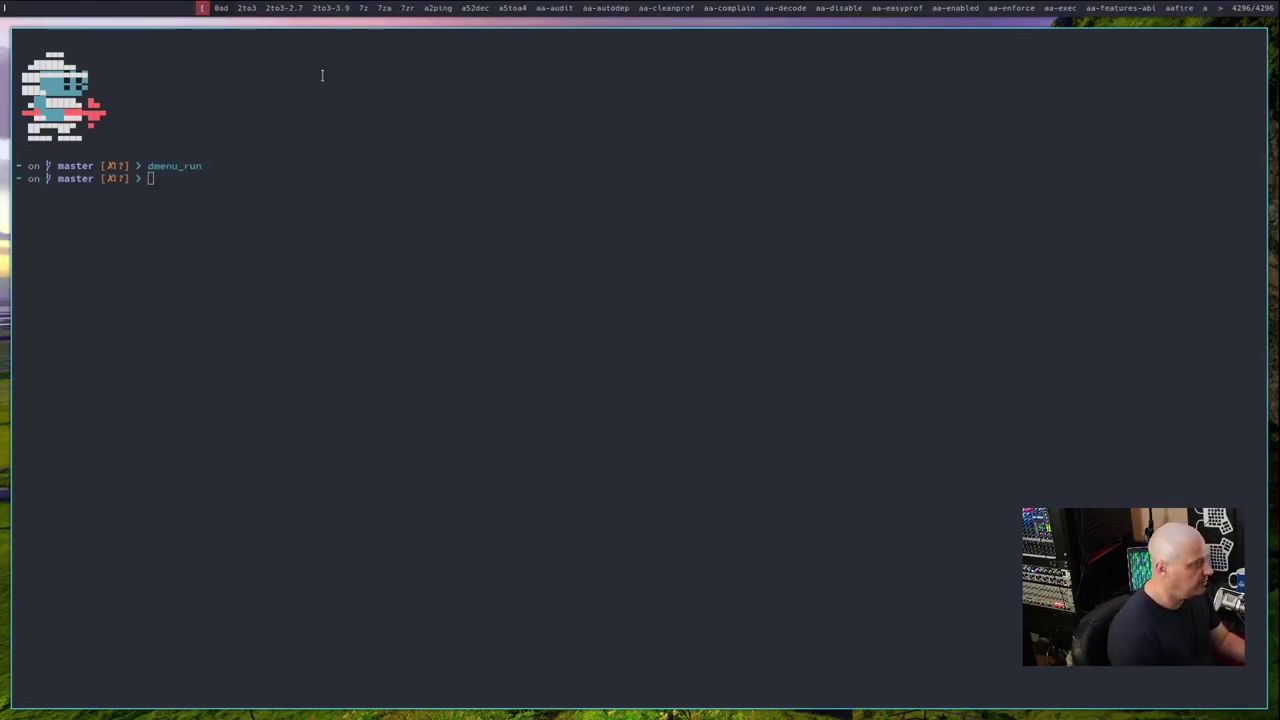
Search the dmenu launcher for Firefox with "Fire" and "fire", clearing each query, and dismiss the launcher.
type("Fire")
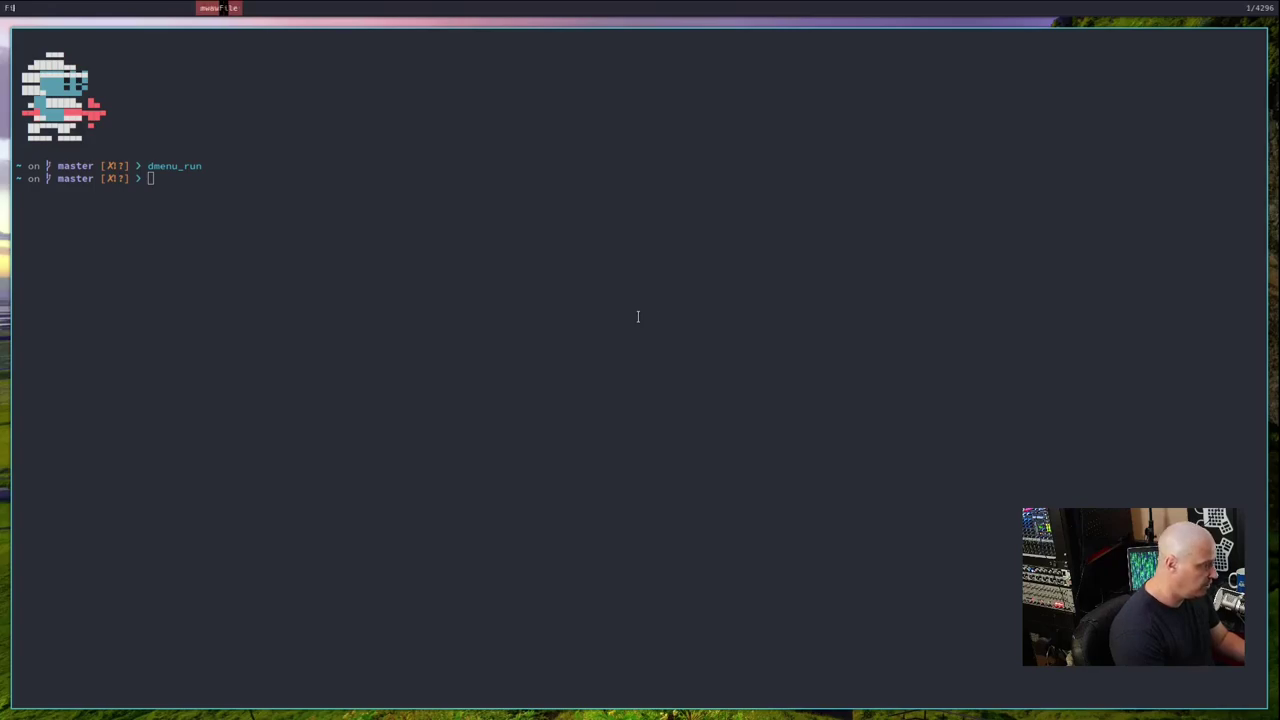
key("BackSpace")
key("BackSpace")
key("BackSpace")
key("BackSpace")
type("fire")
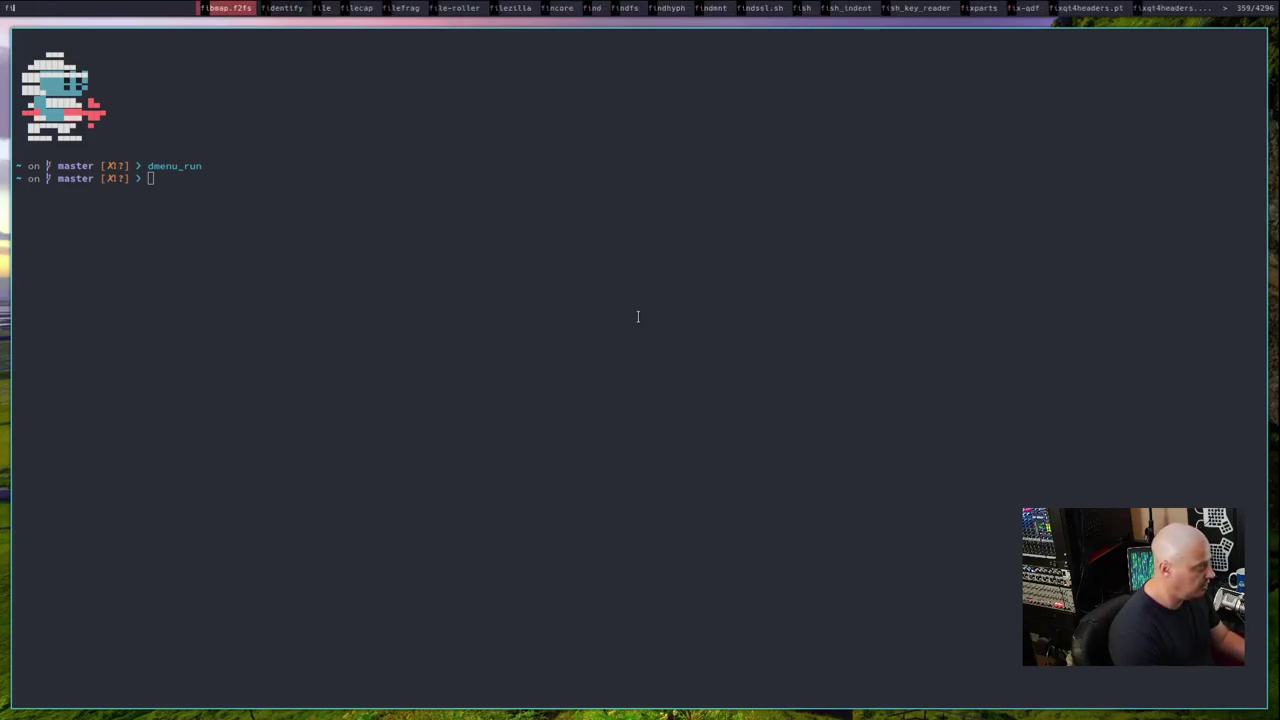
key("BackSpace")
key("BackSpace")
key("BackSpace")
key("BackSpace")
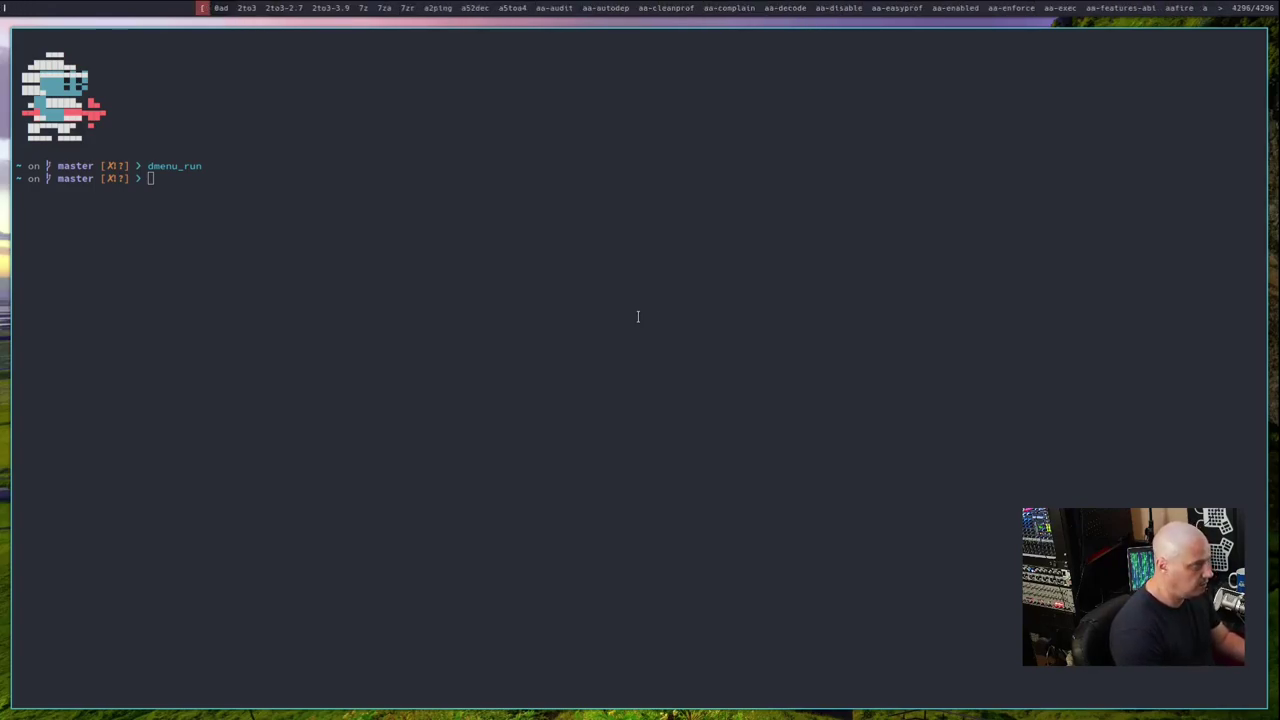
key("Escape")
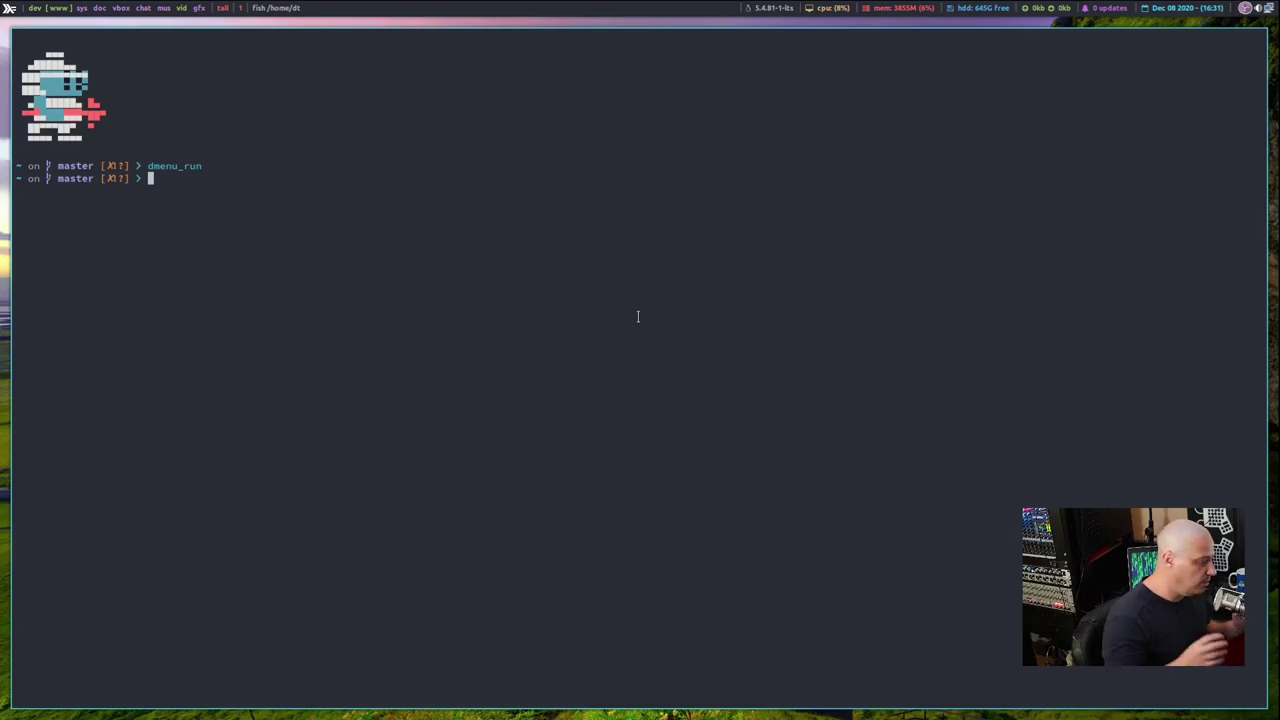
Enlarge the terminal text, run j4-dmenu-desktop and launch the Firefox AppImage by its application name.
key("ctrl+equal")
key("ctrl+equal")
key("ctrl+equal")
key("ctrl+equal")
key("ctrl+equal")
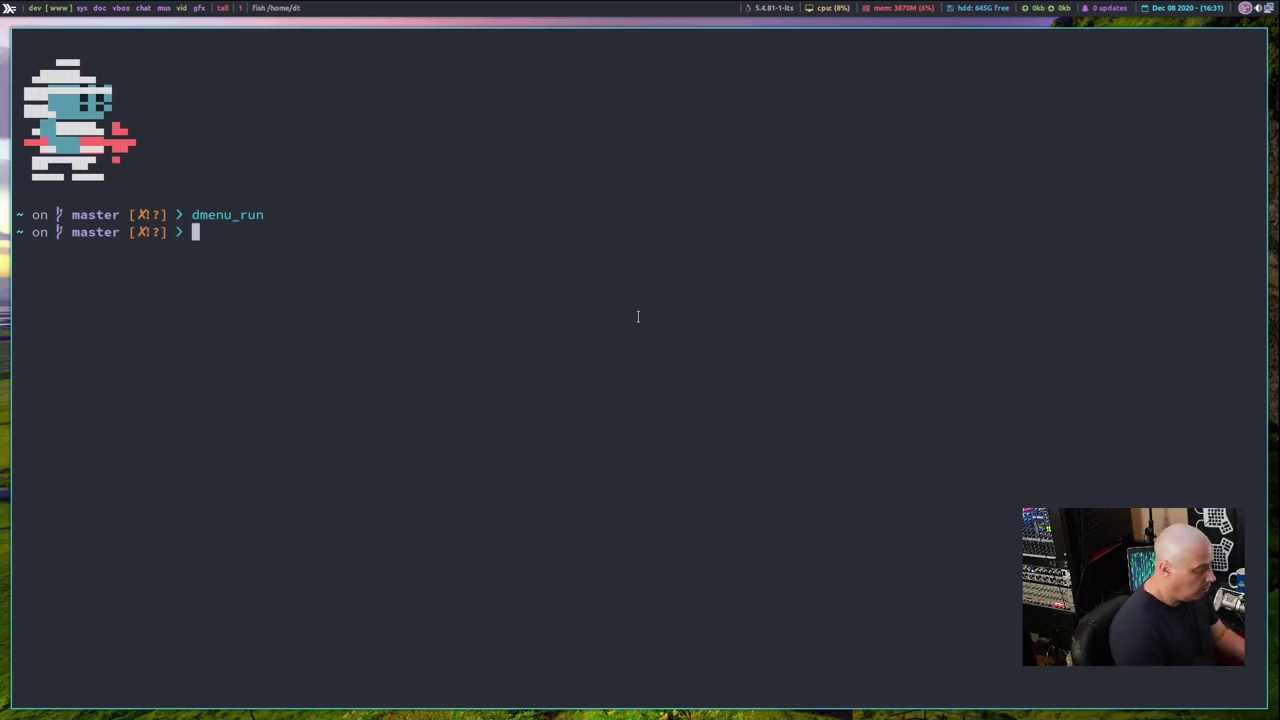
type("j4-")
key("Right")
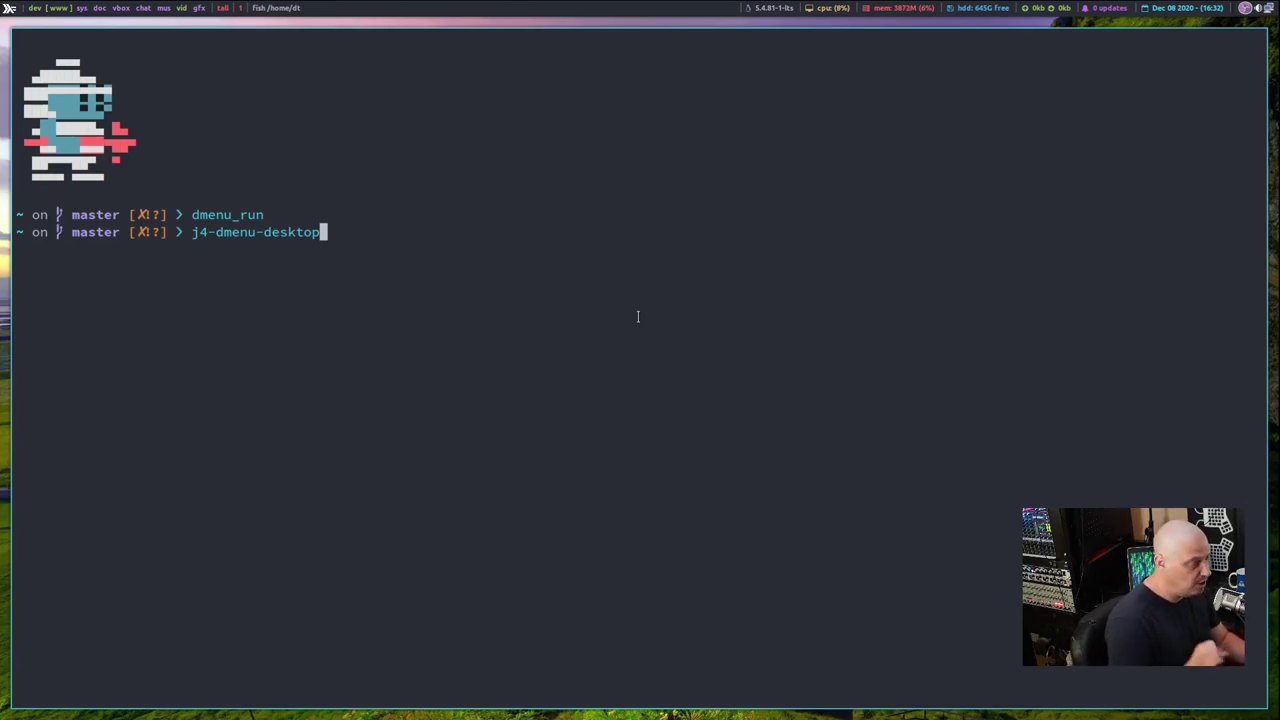
key("Return")
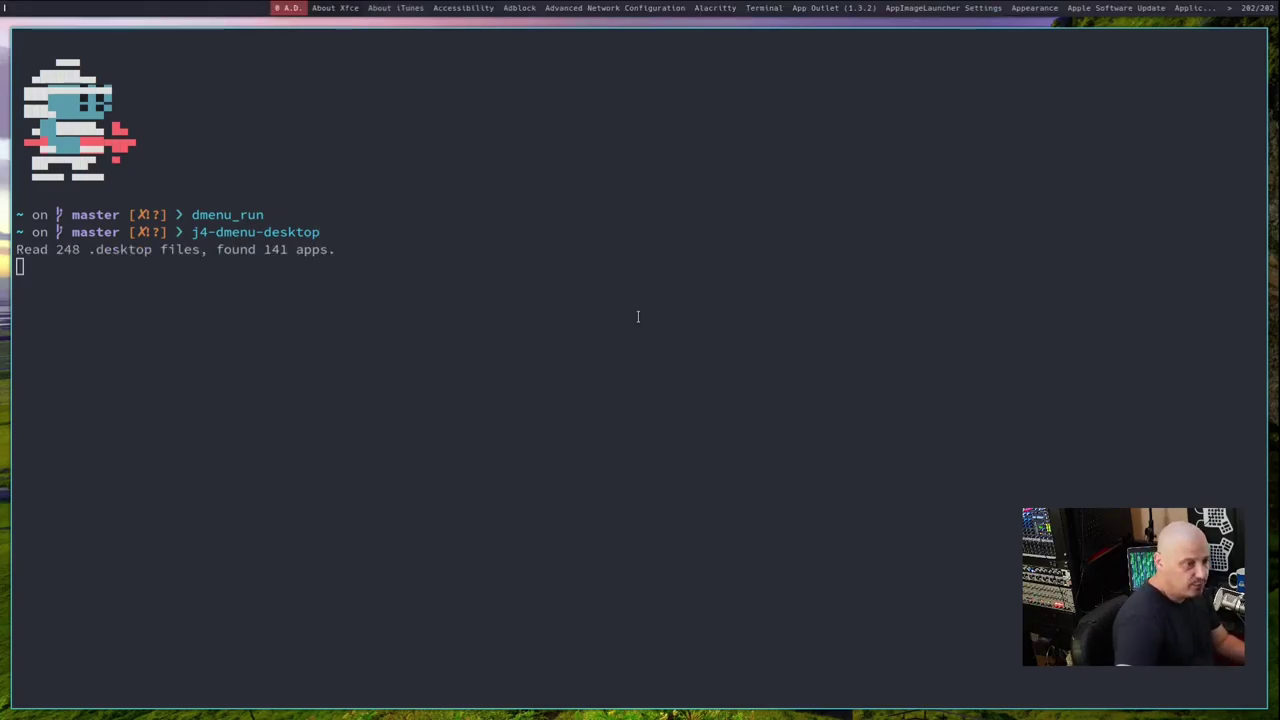
type("Fire")
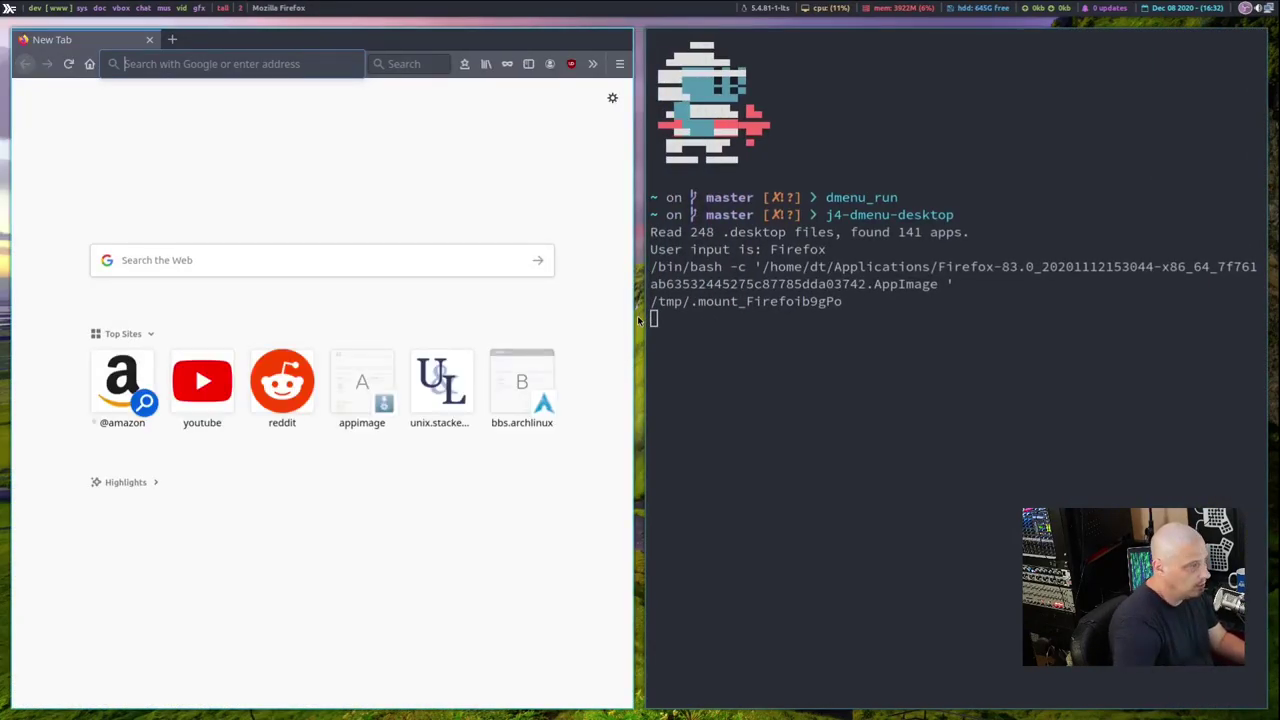
Close the Firefox window, change to the .dmenu directory in the terminal and list its files.
left_click(149, 39)
type("cd")
key("Right")
key("Return")
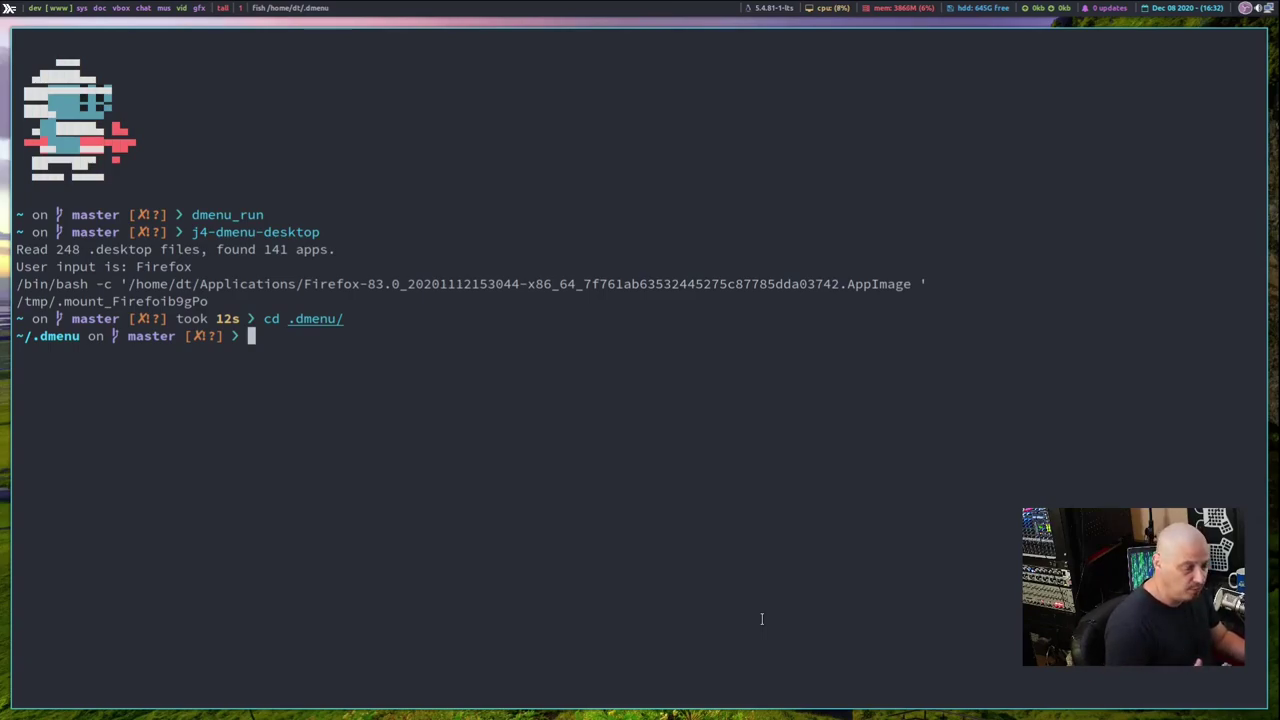
type("ls")
key("Return")
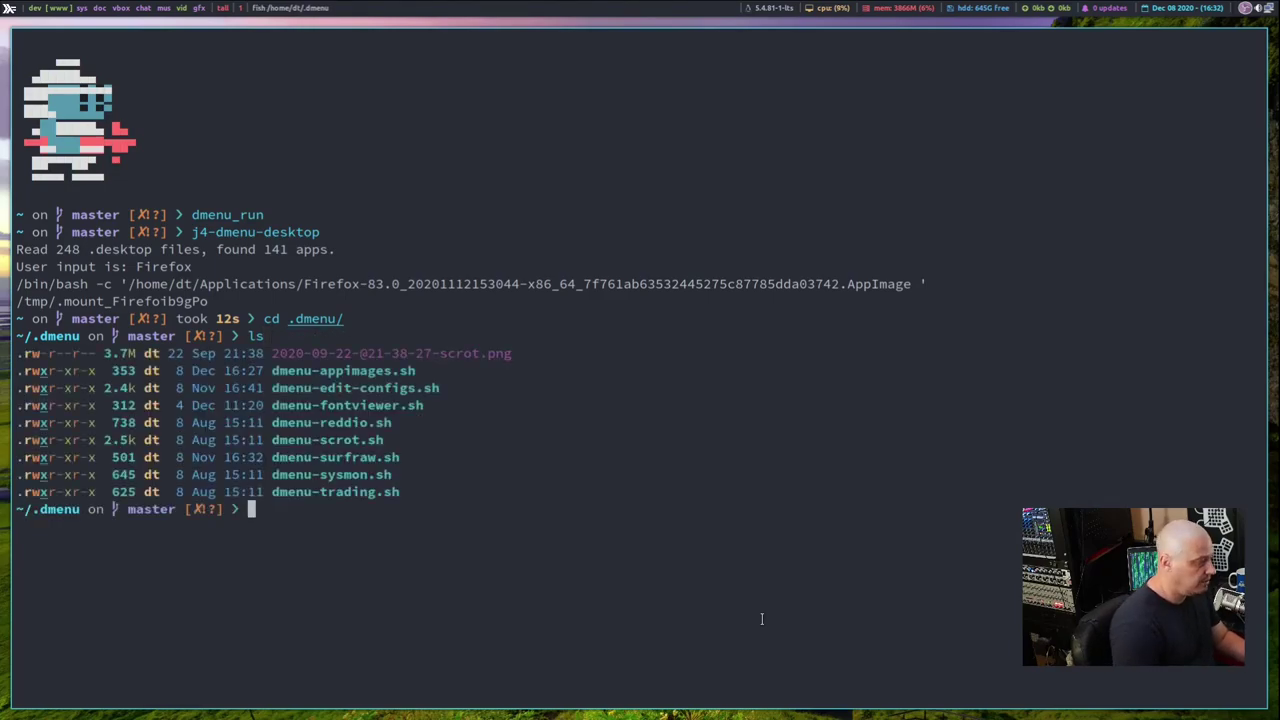
Open dmenu-appimages.sh in vim, read the script and quit the editor.
type("vim")
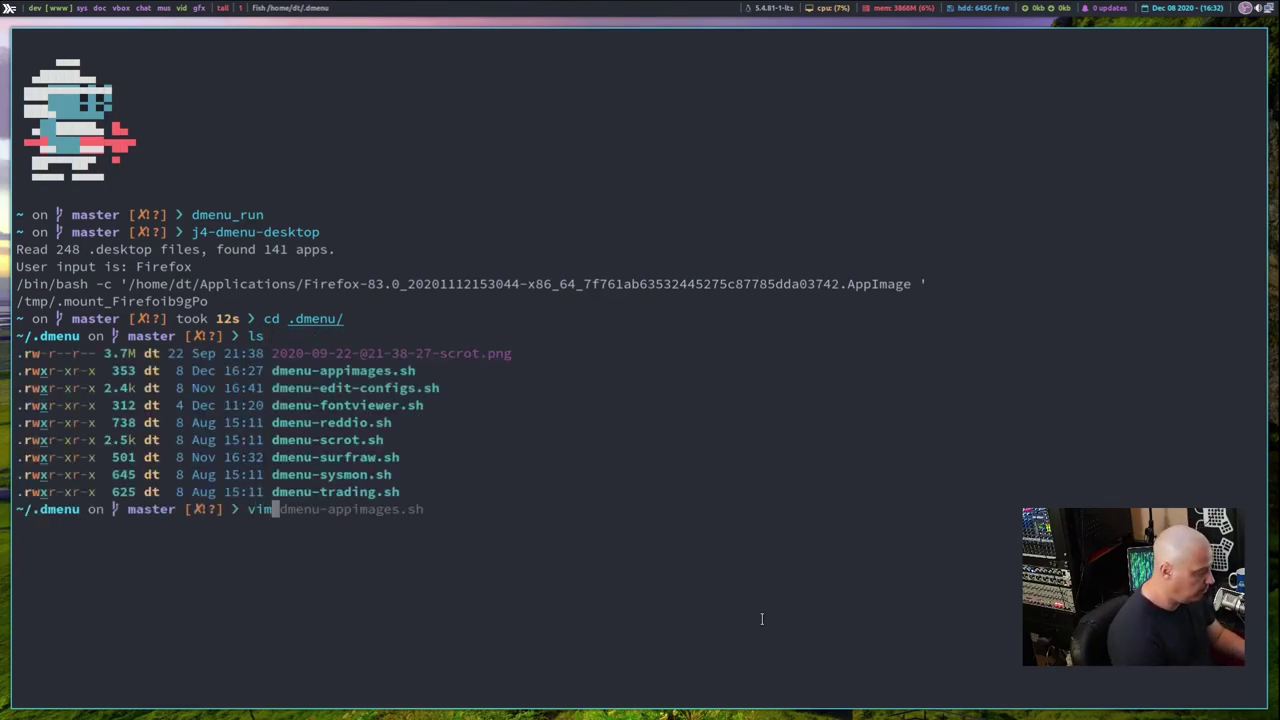
key("Right")
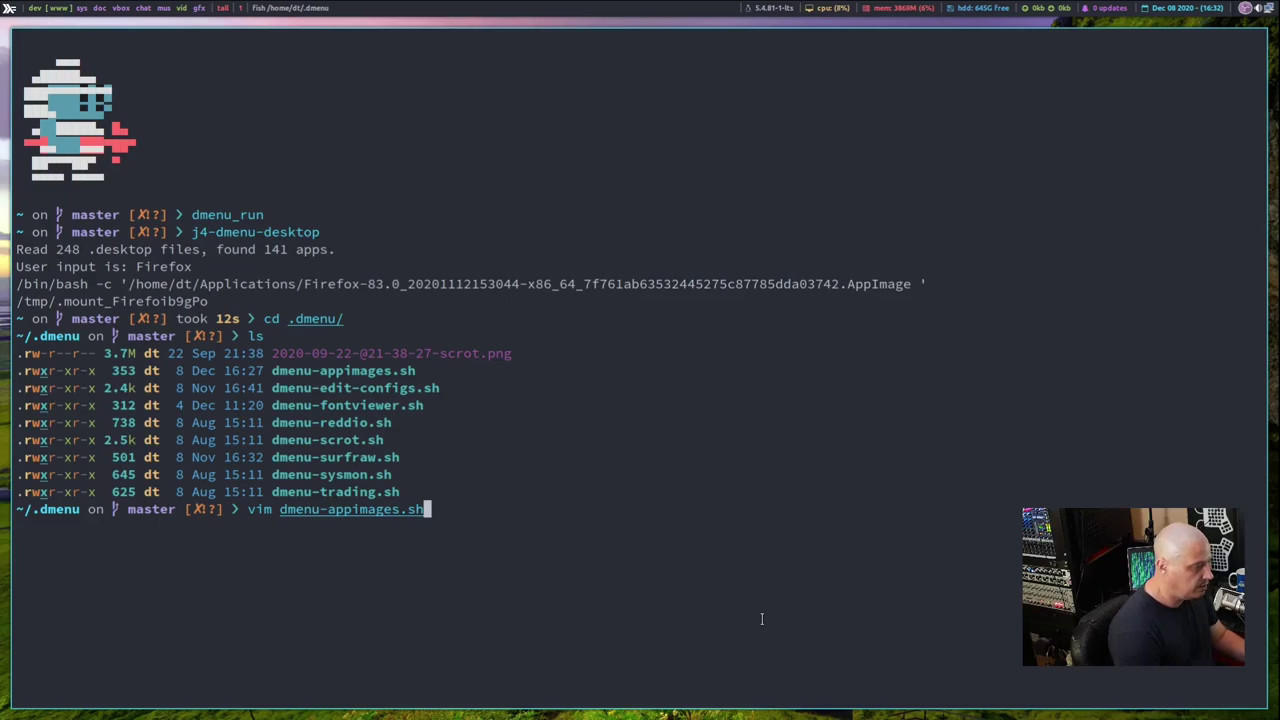
key("Return")
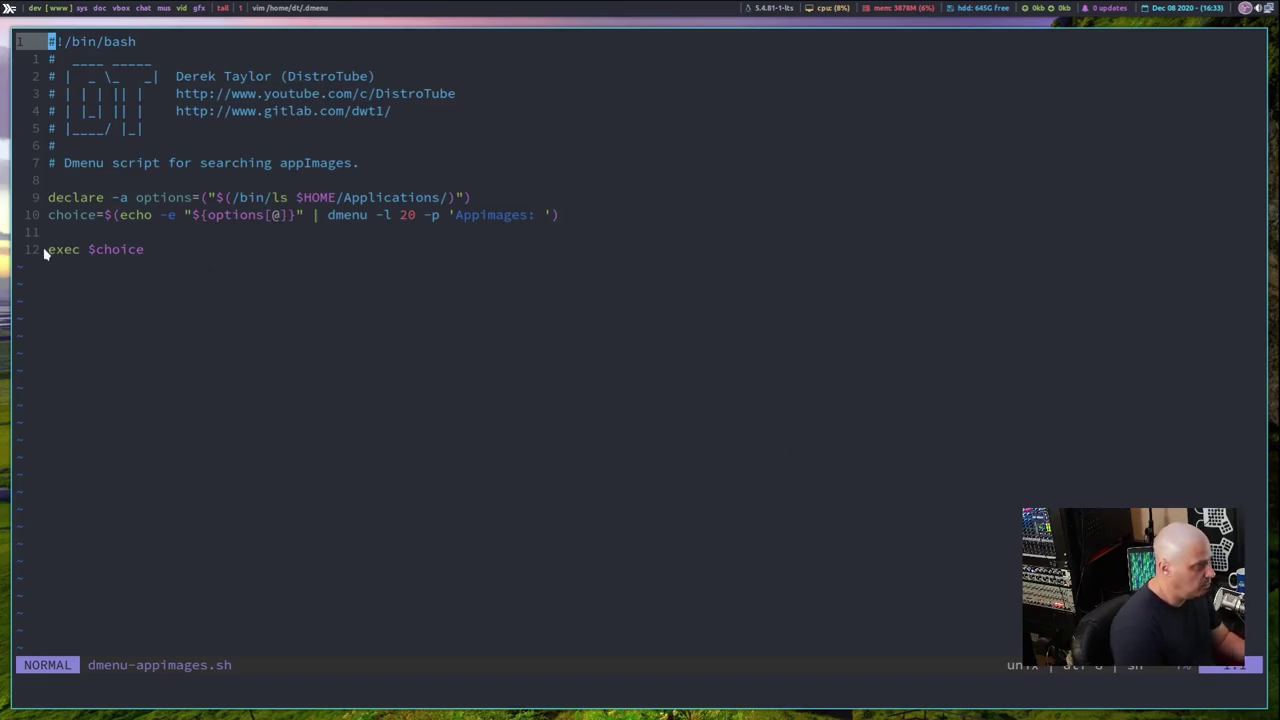
type(":q")
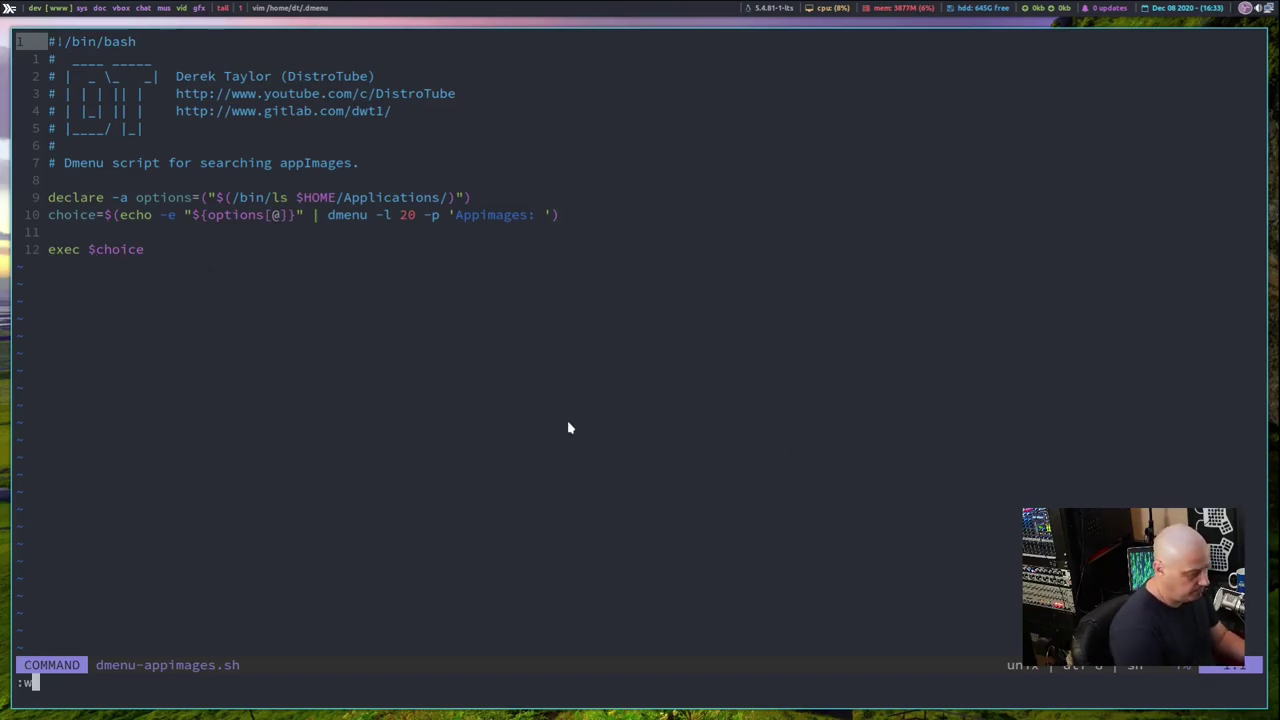
key("Return")
Run the dmenu-appimages.sh script from the .dmenu directory.
type("./d")
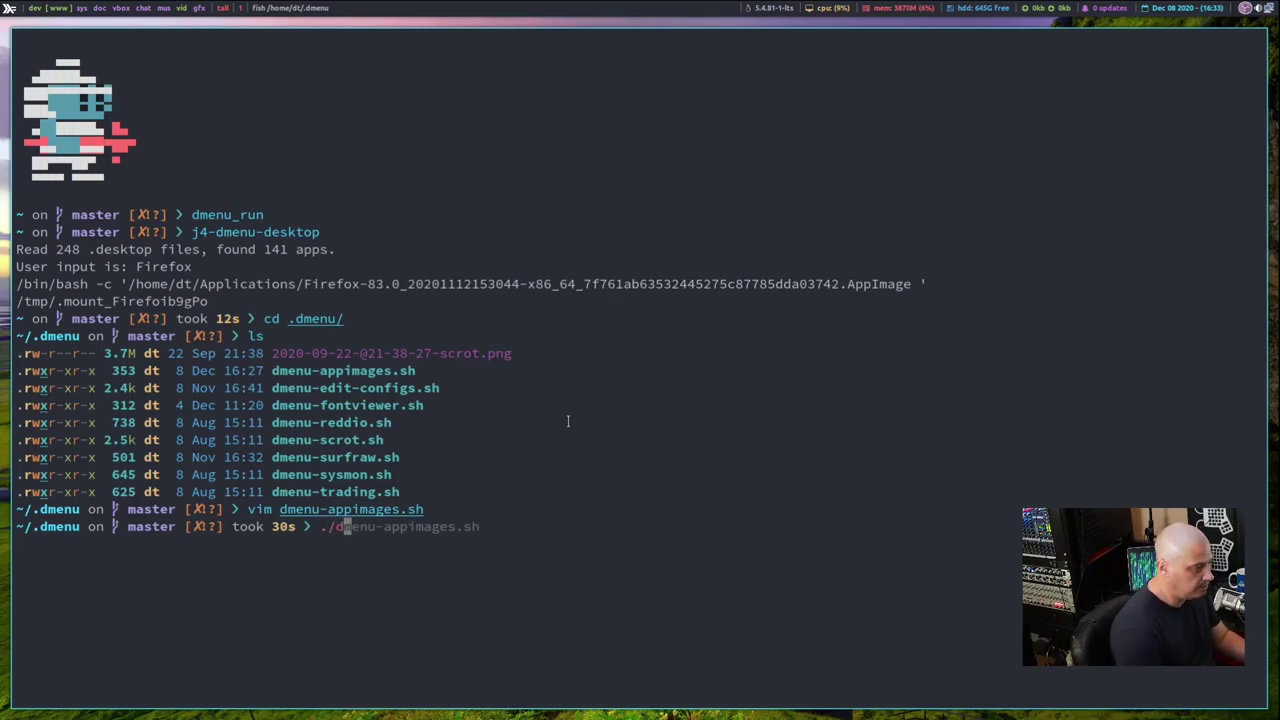
key("Right")
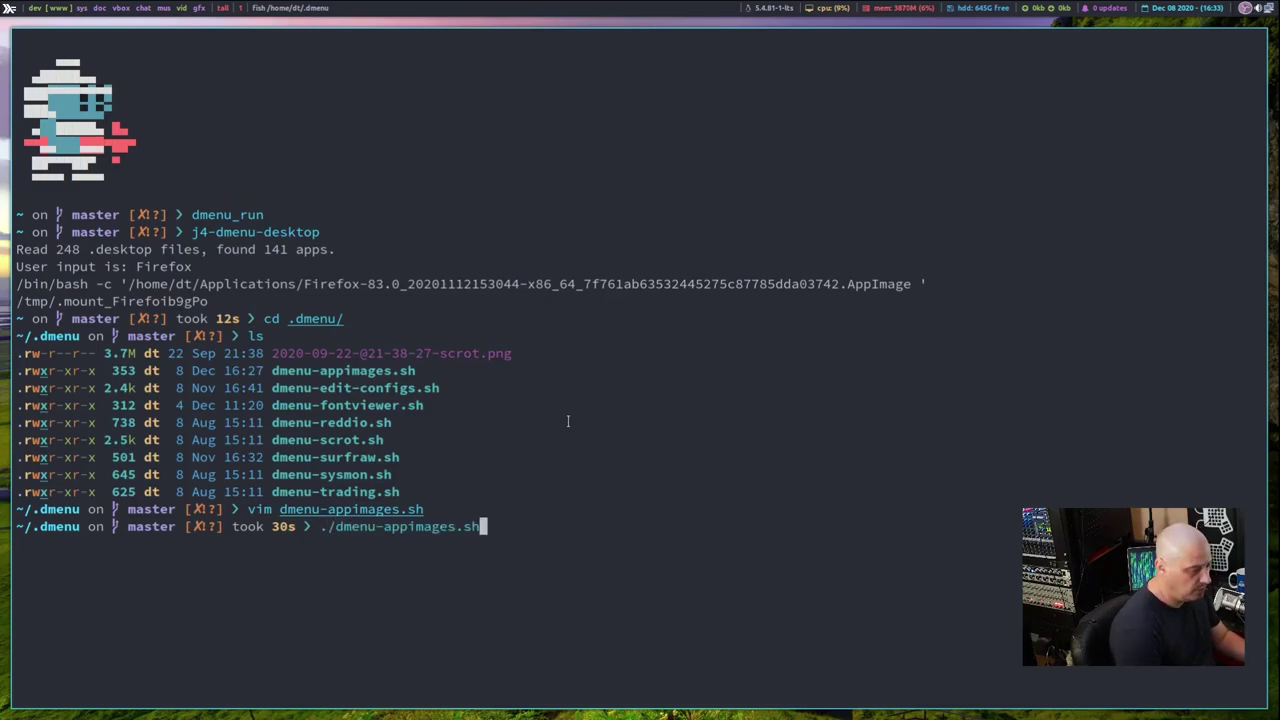
key("Return")
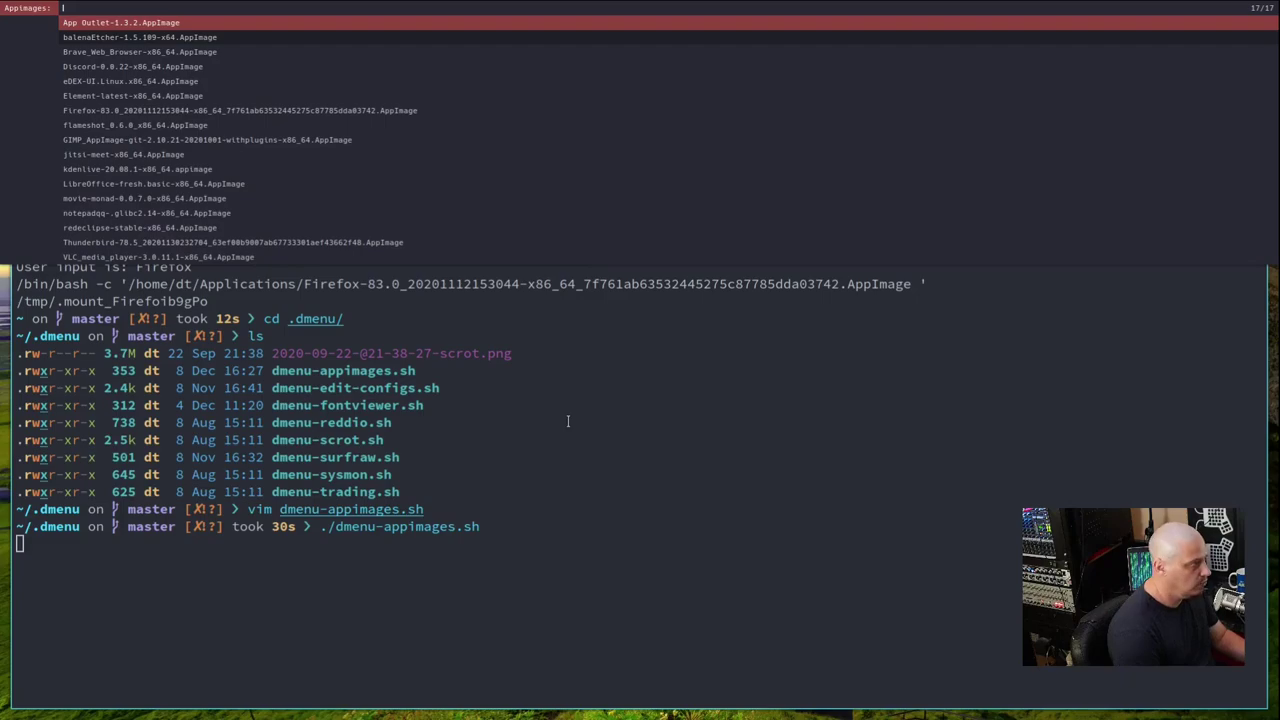
Browse the AppImage list and launch GIMP_AppImage-git-2.10.21-20201001-withplugins-x86_64.AppImage.
key("Down")
key("Down")
key("Down")
key("Down")
key("Down")
key("Down")
key("Down")
key("Down")
key("Down")
key("Down")
key("Down")
key("Down")
key("Down")
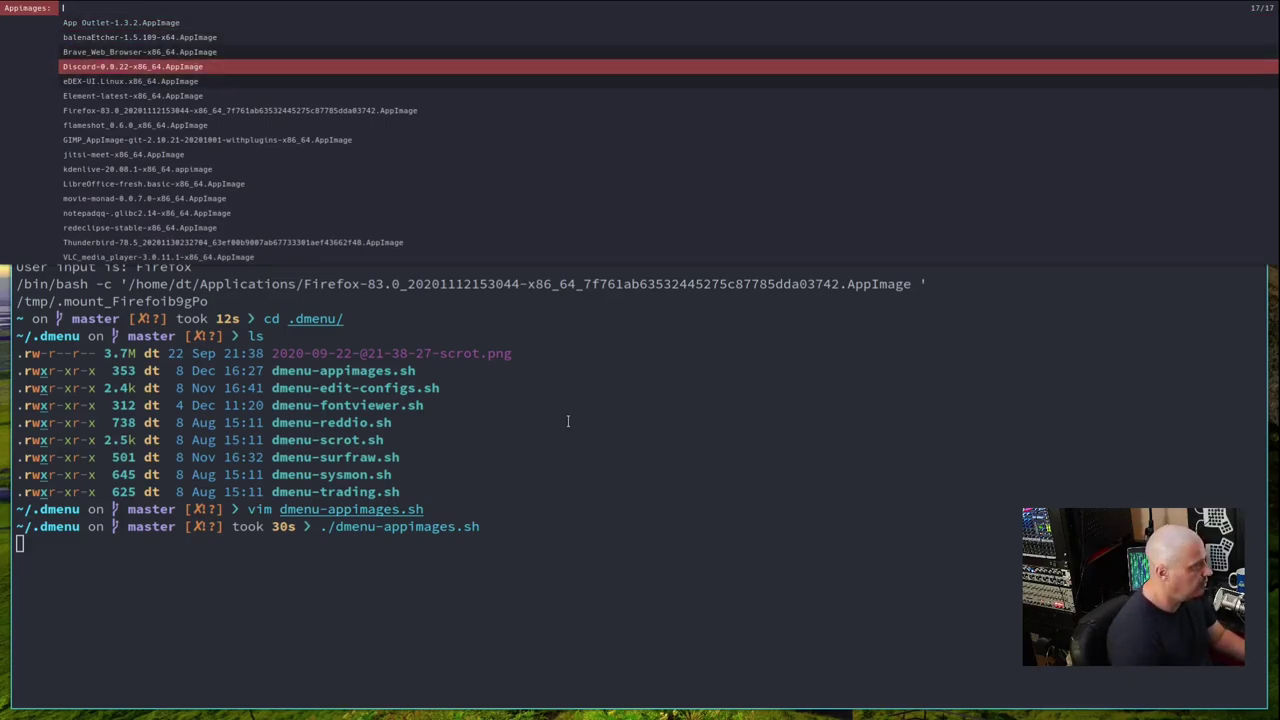
key("Up")
key("Up")
key("Up")
key("Up")
key("Up")
key("Up")
key("Up")
key("Up")
key("Up")
key("Up")
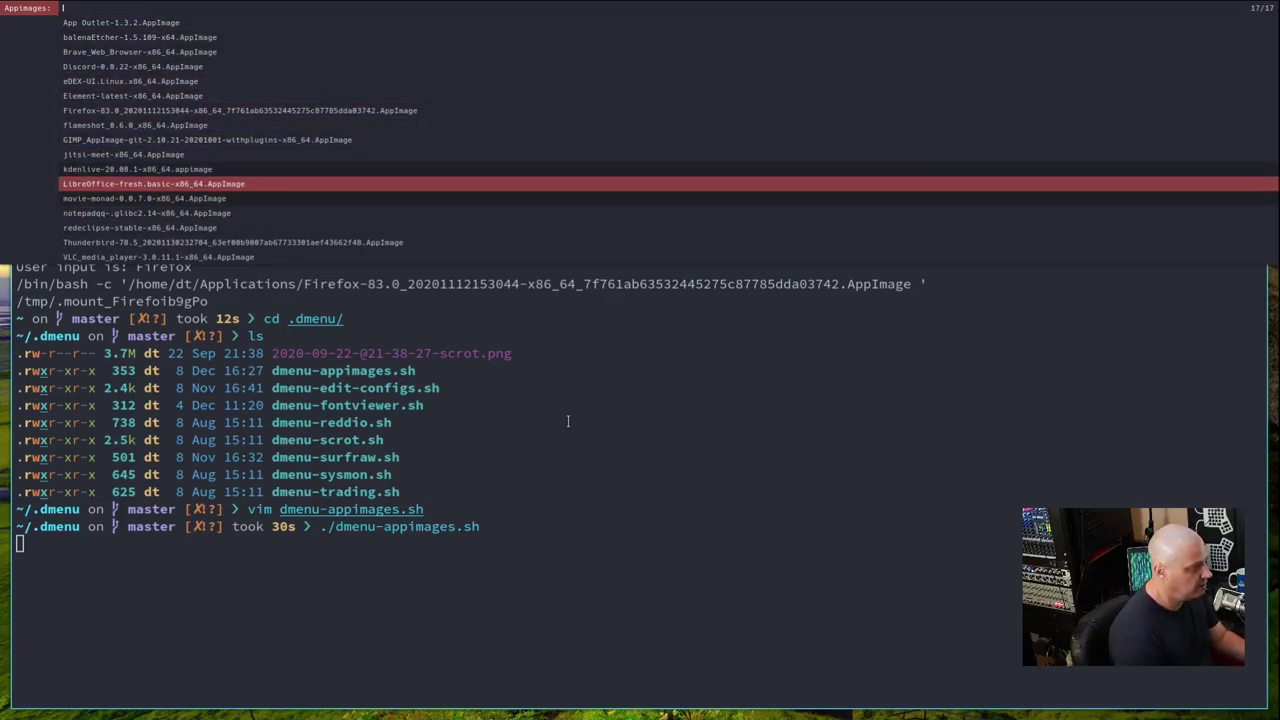
key("Down")
key("Down")
key("Down")
key("Down")
key("Down")
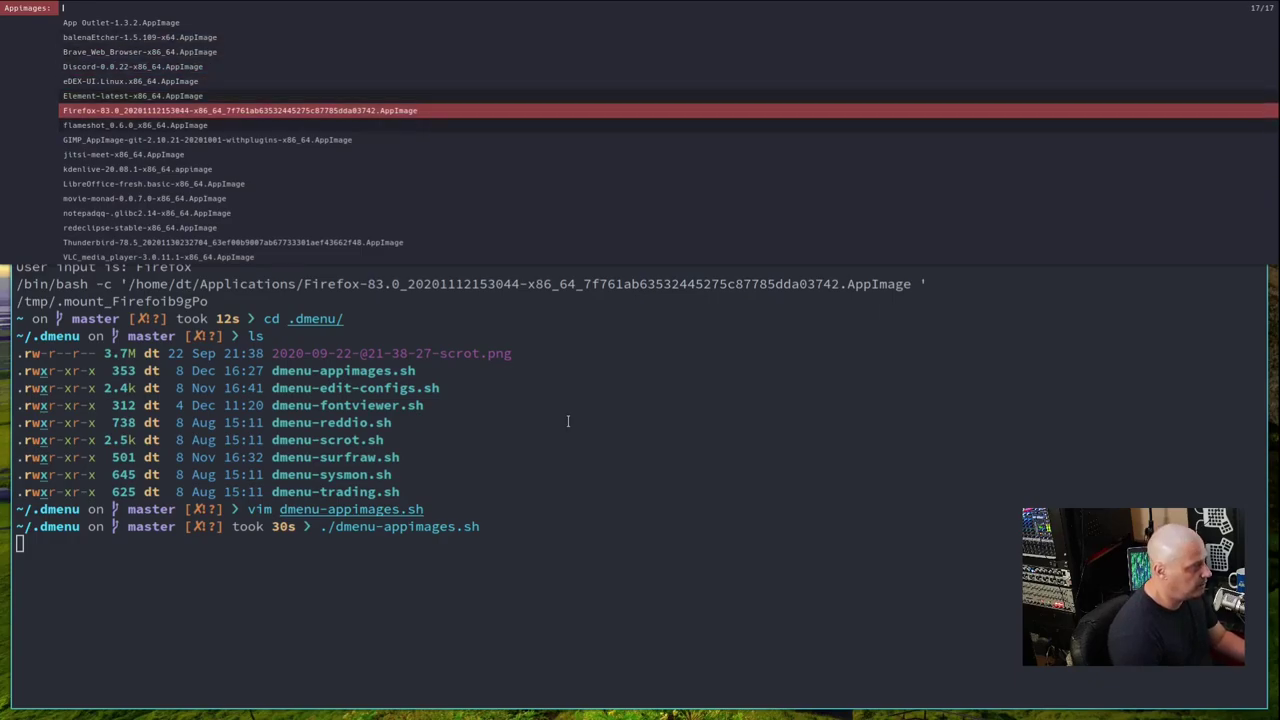
key("Return")
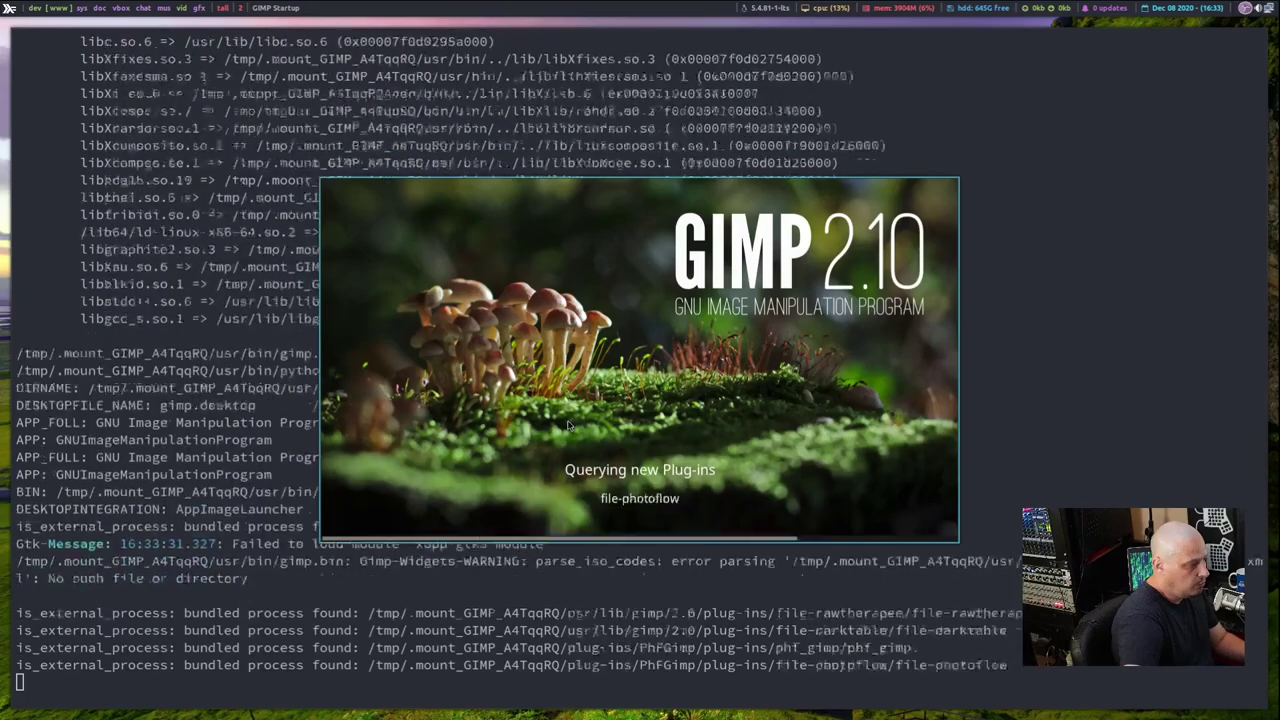
Close GIMP and the terminal window, and switch to the vid workspace.
key("super+shift+c")
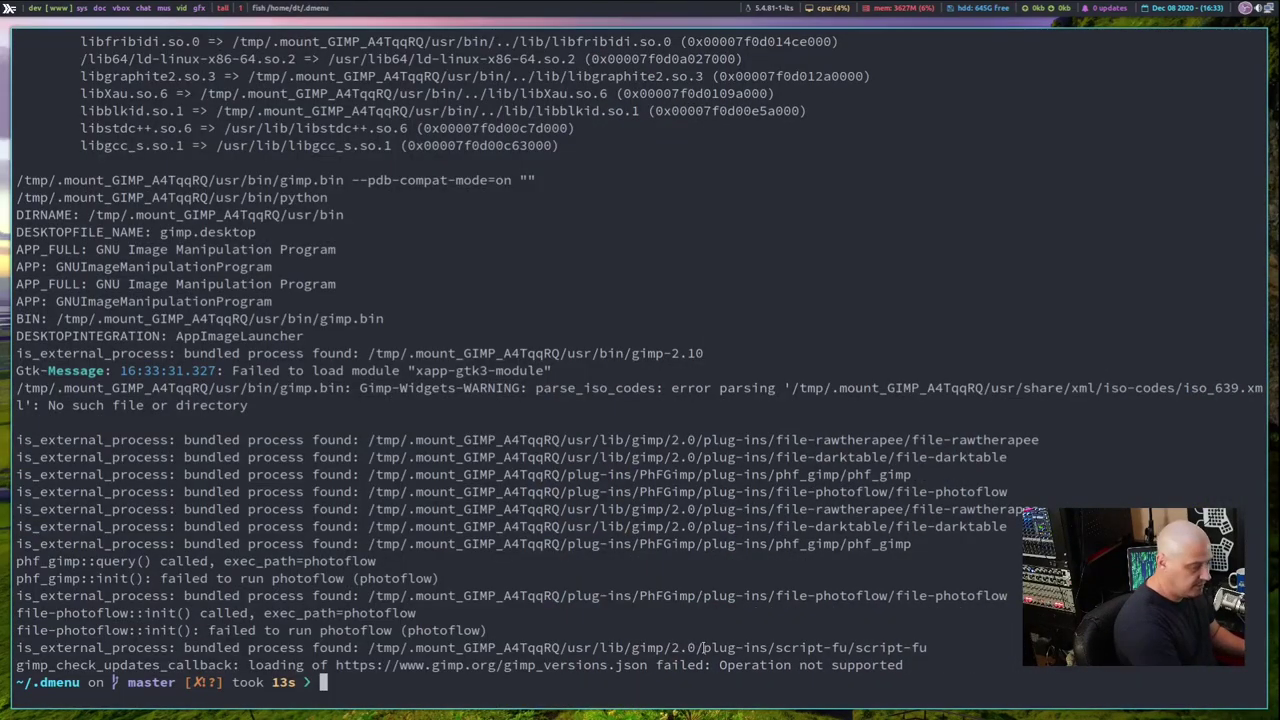
key("super+shift+c")
key("super+8")
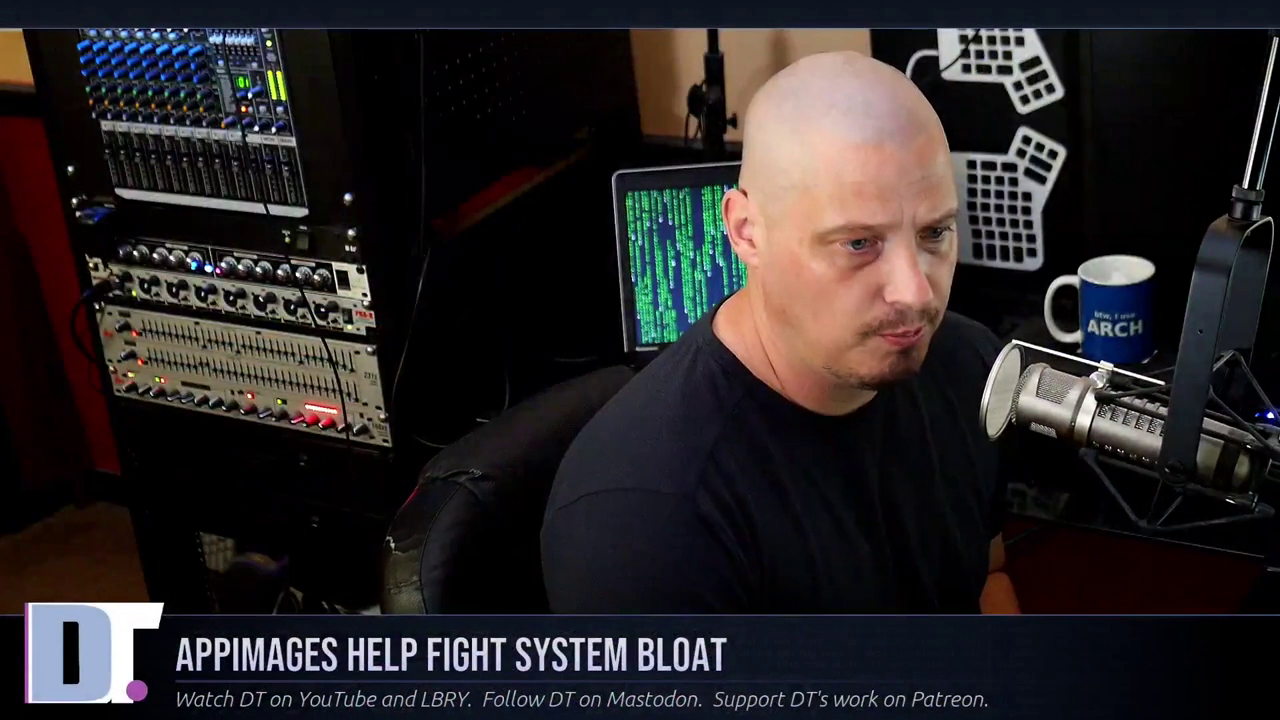